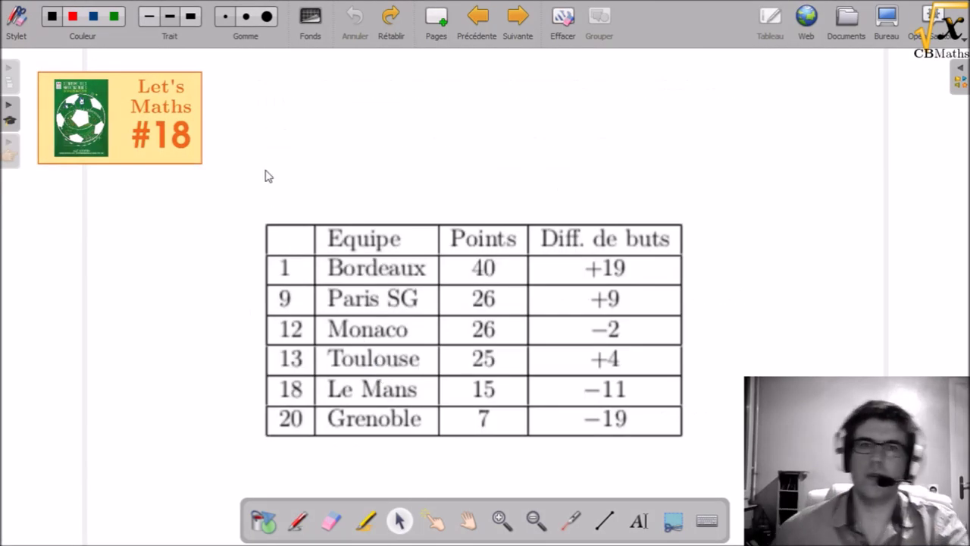
pyautogui.click(414, 305)
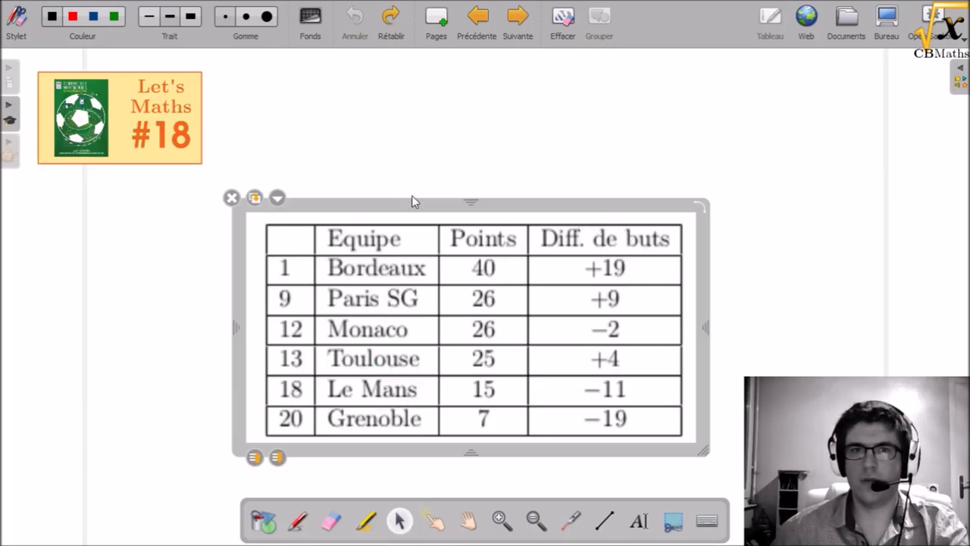
pyautogui.click(363, 129)
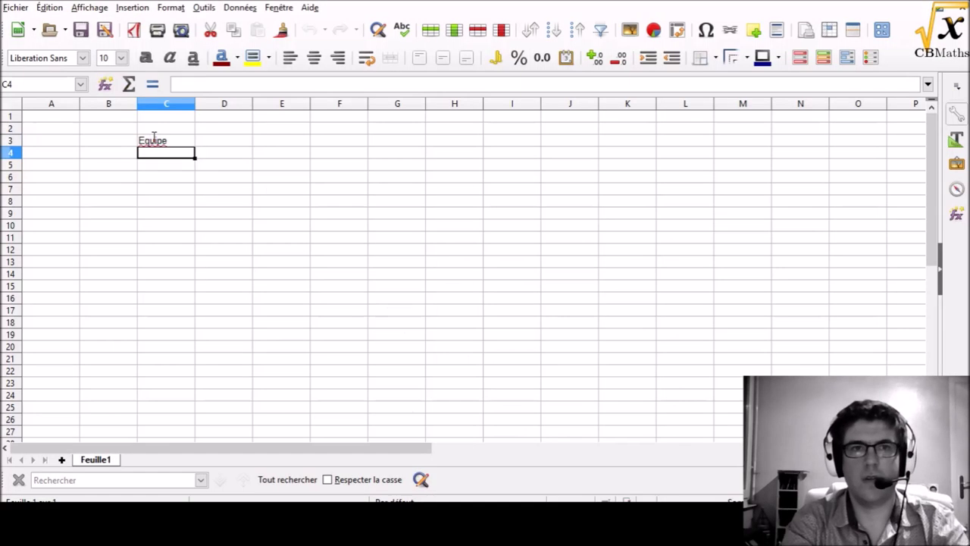
# Step: Add the column headers Points in D3 and Diff de buts in E3, beside Equipe
pyautogui.press('Left')
pyautogui.press('Right')
pyautogui.press('Right')
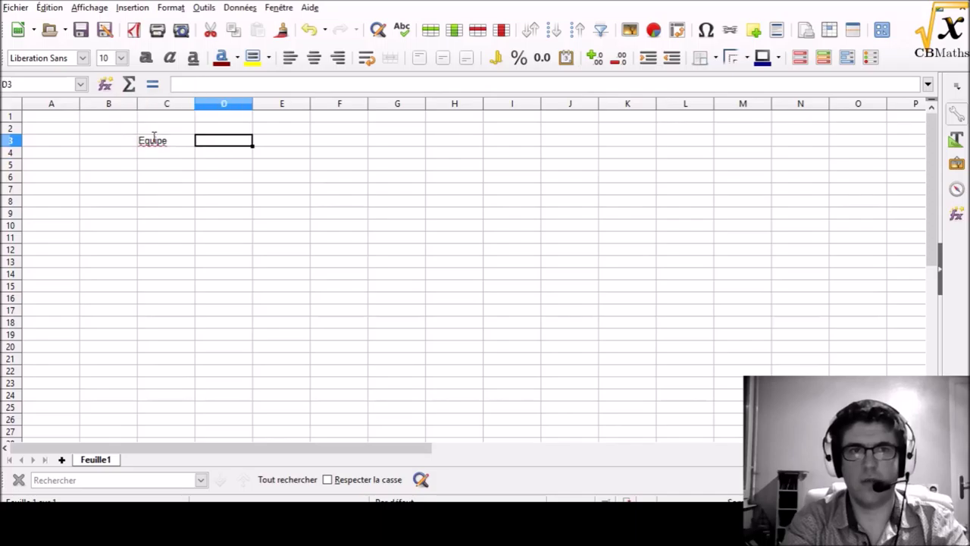
pyautogui.write('Points')
pyautogui.press('Return')
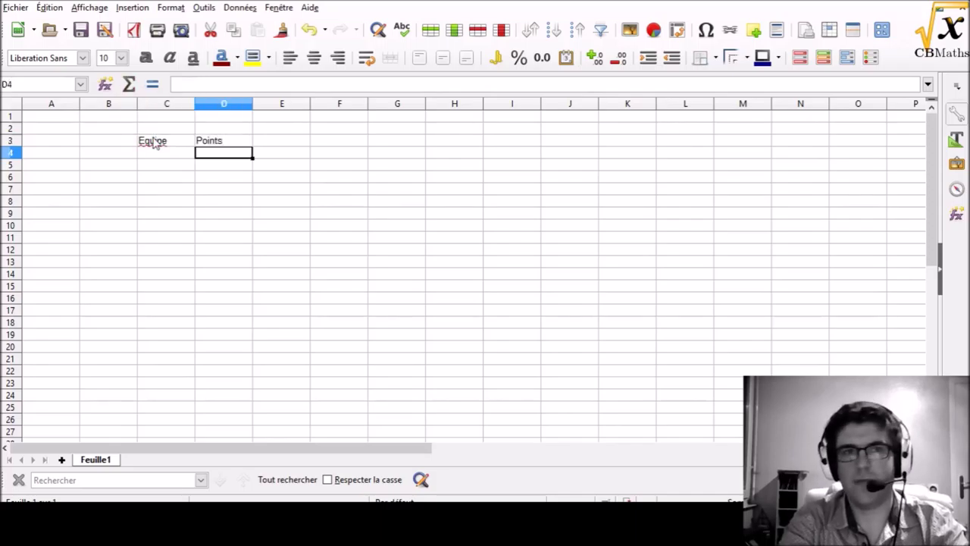
pyautogui.press('Up')
pyautogui.press('Right')
pyautogui.write('Diff')
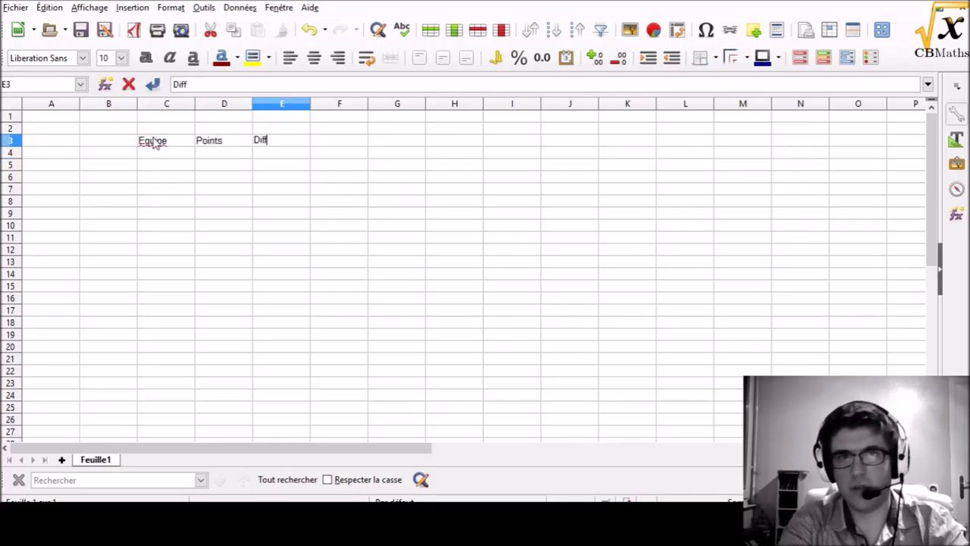
pyautogui.write(' de buts')
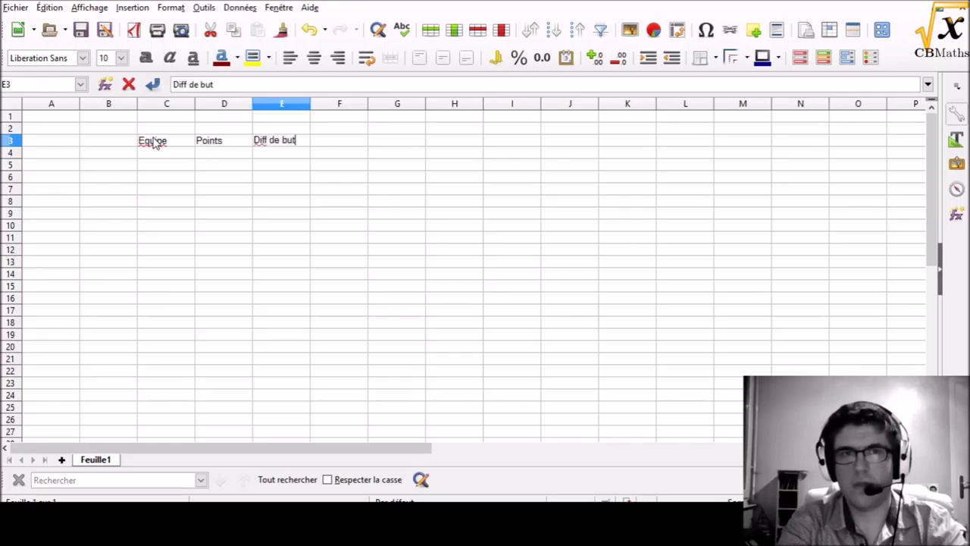
pyautogui.press('Return')
# Step: Fill row 4 with the team Bordeaux, 40 points and a goal difference of 19
pyautogui.press('Left')
pyautogui.press('Left')
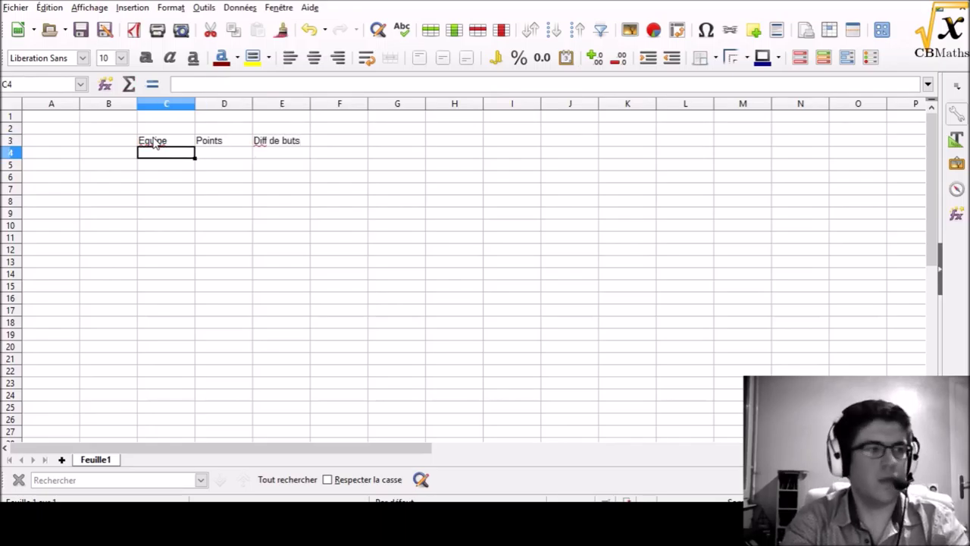
pyautogui.write('Bordeaux')
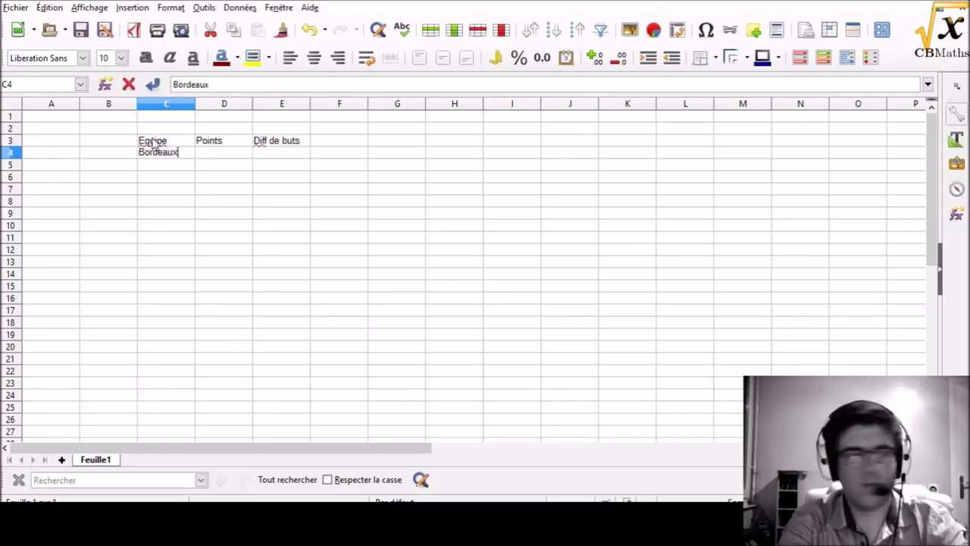
pyautogui.press('Return')
pyautogui.write('0')
pyautogui.press('BackSpace')
pyautogui.press('Up')
pyautogui.press('Right')
pyautogui.write('40')
pyautogui.press('Return')
pyautogui.press('Up')
pyautogui.press('Right')
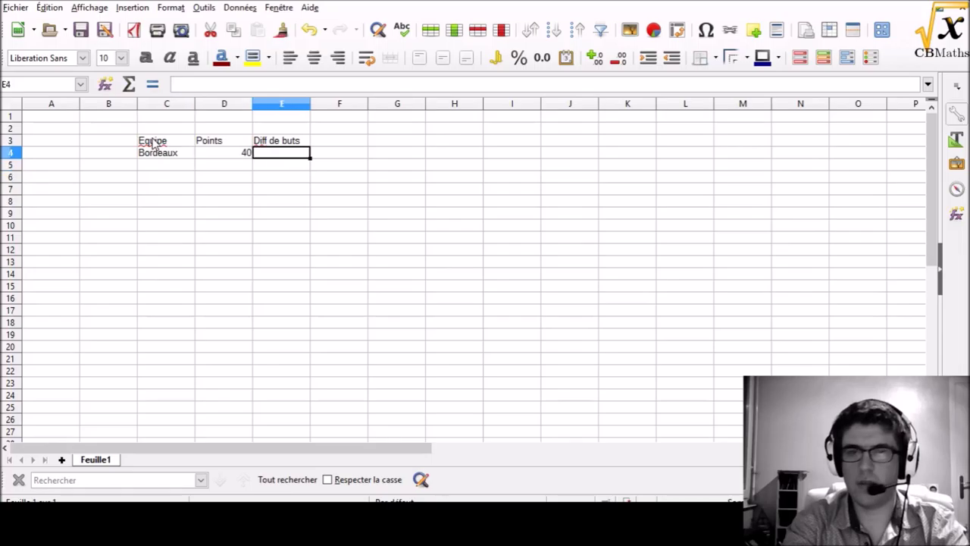
pyautogui.write('=47-28')
pyautogui.press('Return')
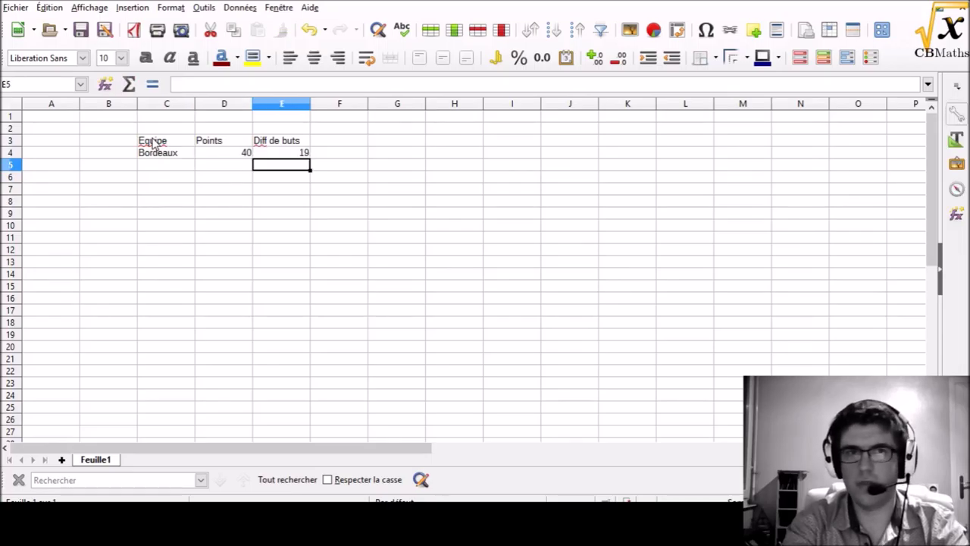
# Step: Format the goal-difference cells E4:E12 so that positive numbers carry a plus sign
pyautogui.press('Left')
pyautogui.press('Up')
pyautogui.press('Left')
pyautogui.press('Down')
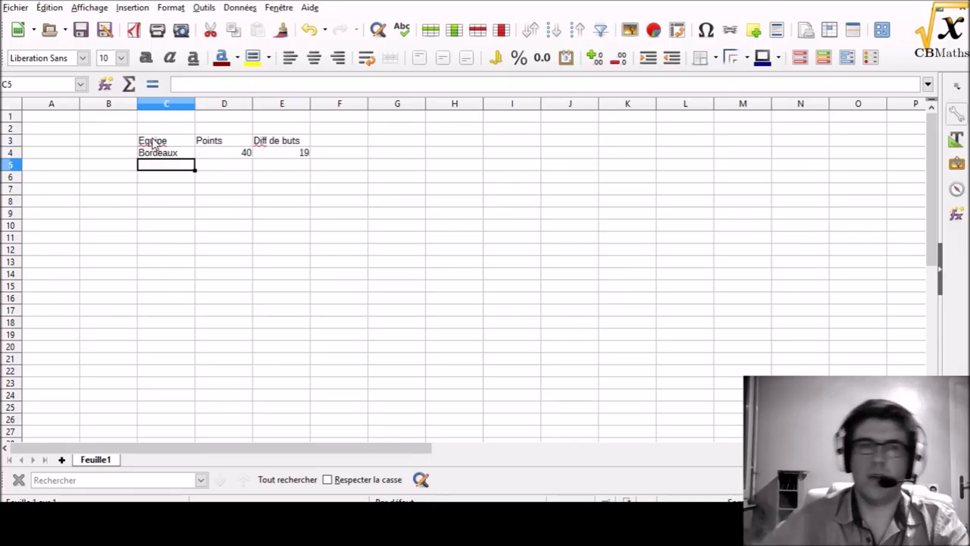
pyautogui.moveTo(302, 153); pyautogui.dragTo(295, 244)
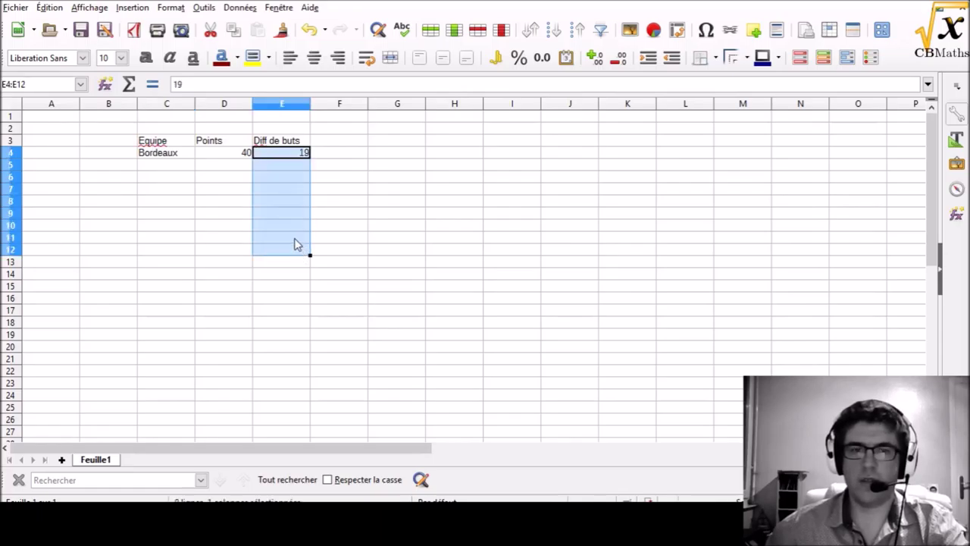
pyautogui.click(295, 169)
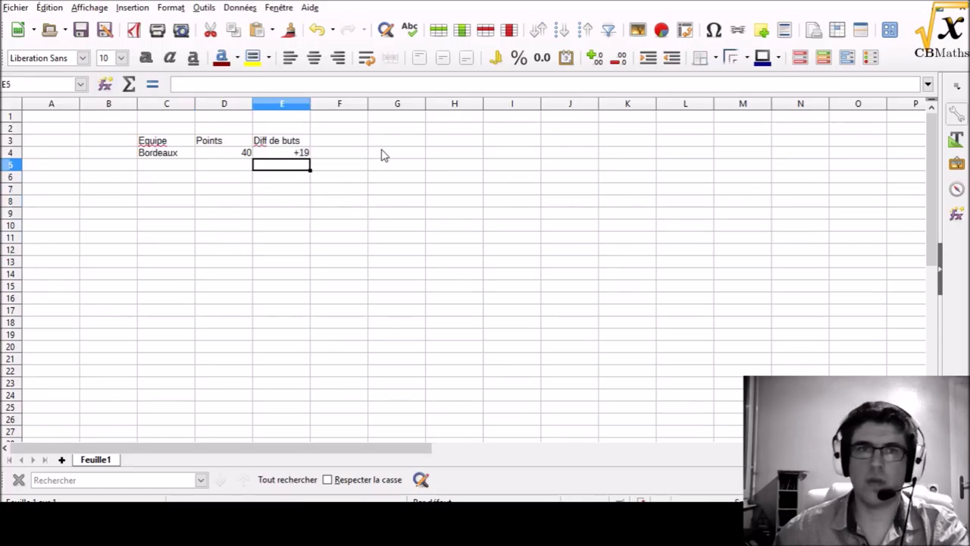
pyautogui.click(284, 153)
# Step: Fill row 5 with the team Paris SG, 26 points and a goal difference of +9
pyautogui.click(154, 166)
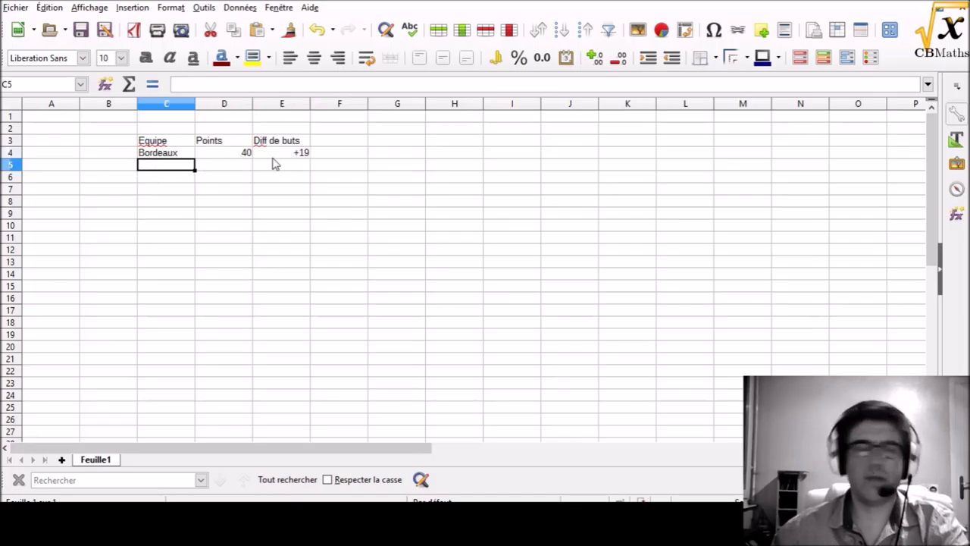
pyautogui.write('Paris SG')
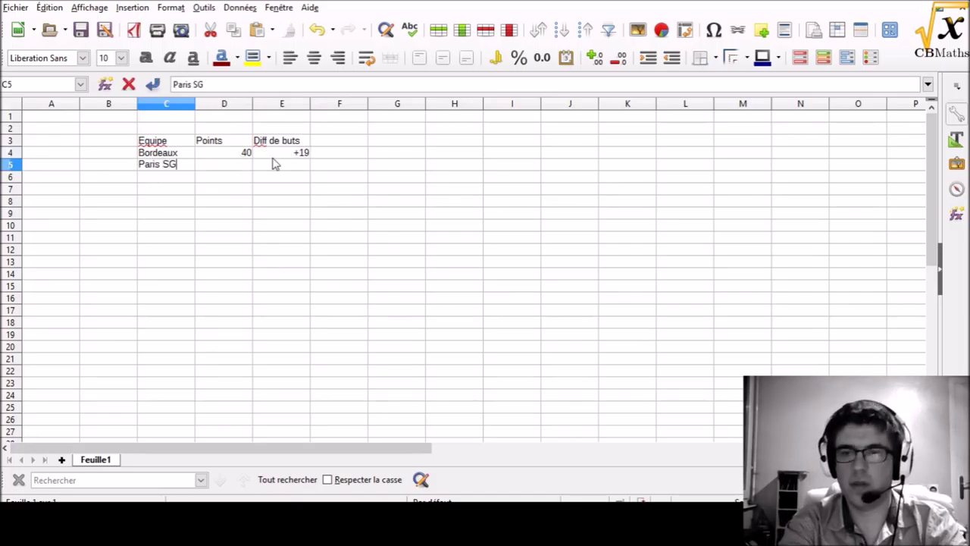
pyautogui.press('Tab')
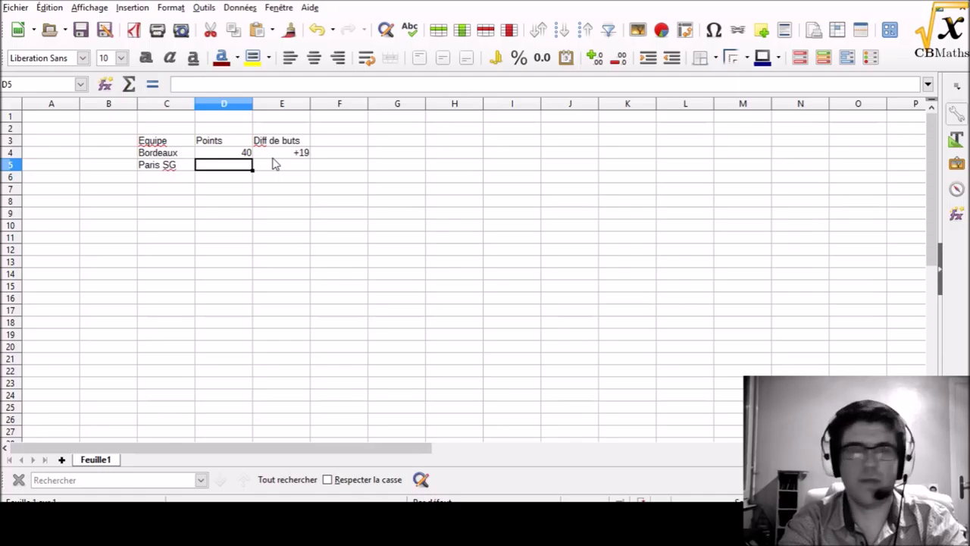
pyautogui.write('26')
pyautogui.press('Return')
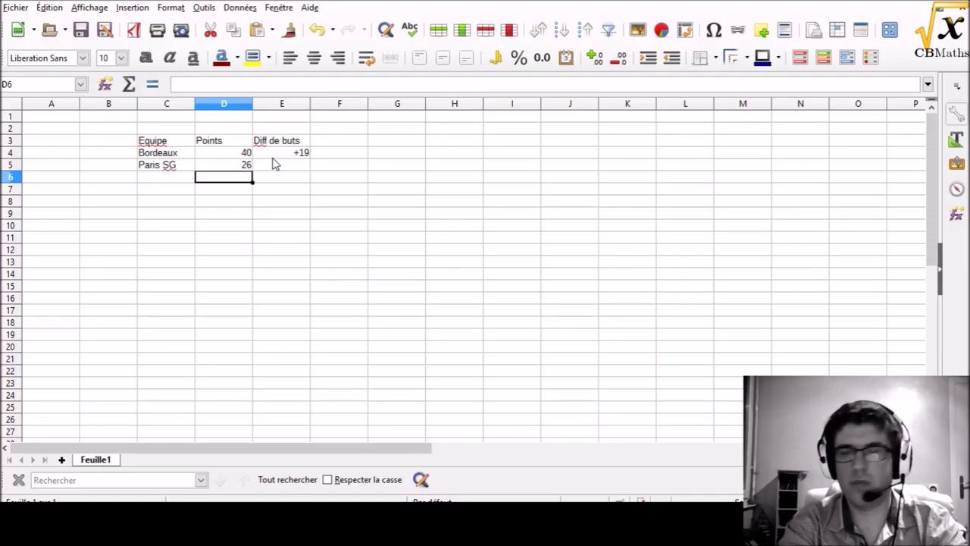
pyautogui.press('Right')
pyautogui.press('Up')
pyautogui.write('+9')
pyautogui.press('Return')
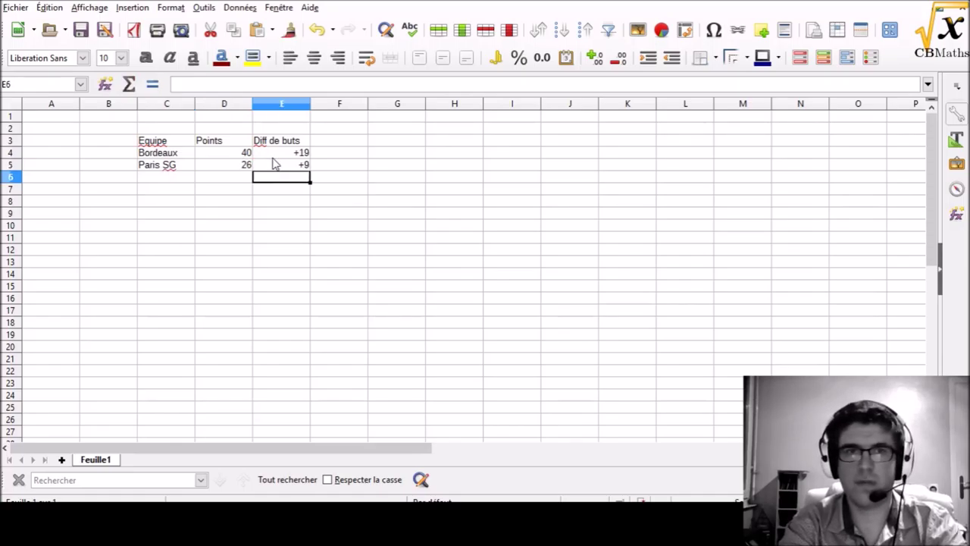
# Step: Fill row 6 with the team Monaco, 26 points and a goal difference of -2
pyautogui.press('Left')
pyautogui.press('Left')
pyautogui.write('Mono')
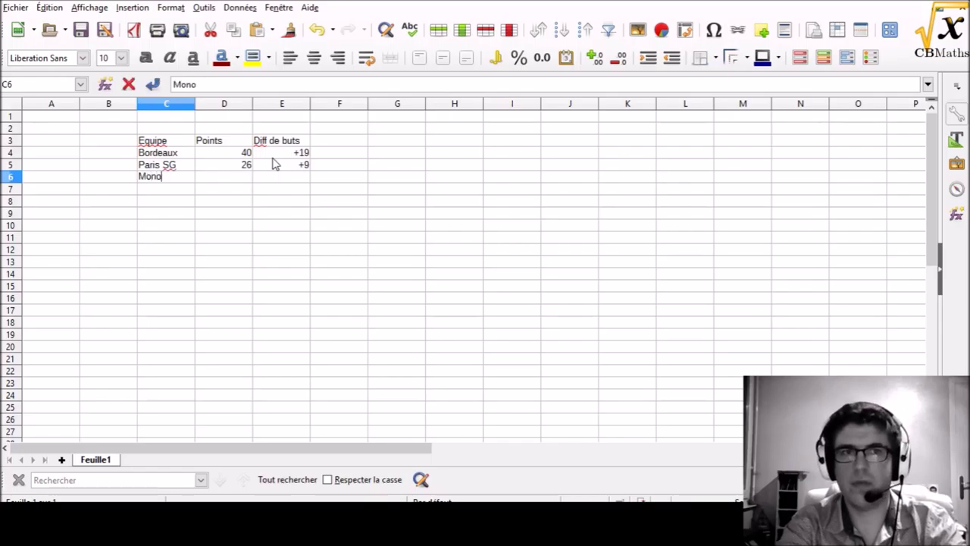
pyautogui.press('BackSpace')
pyautogui.write('aco')
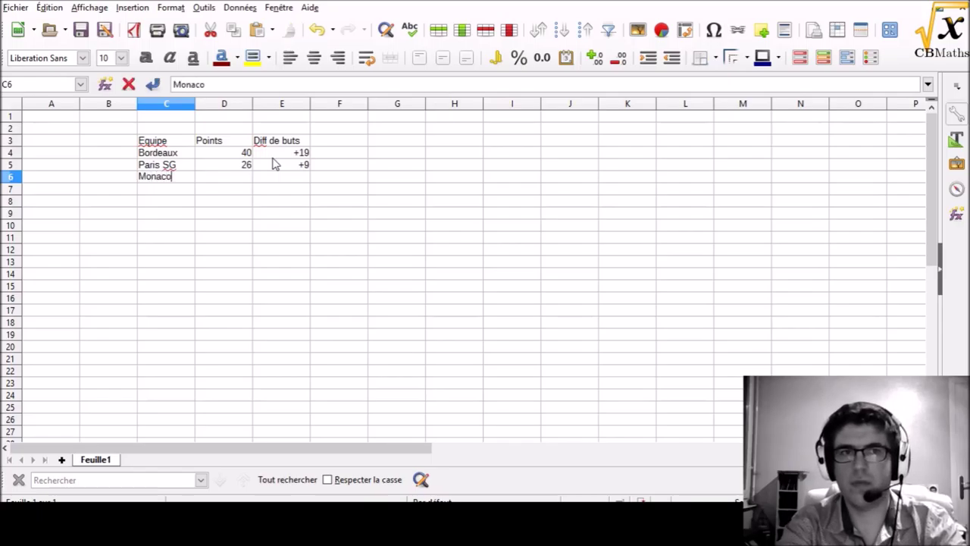
pyautogui.press('Tab')
pyautogui.write('2+')
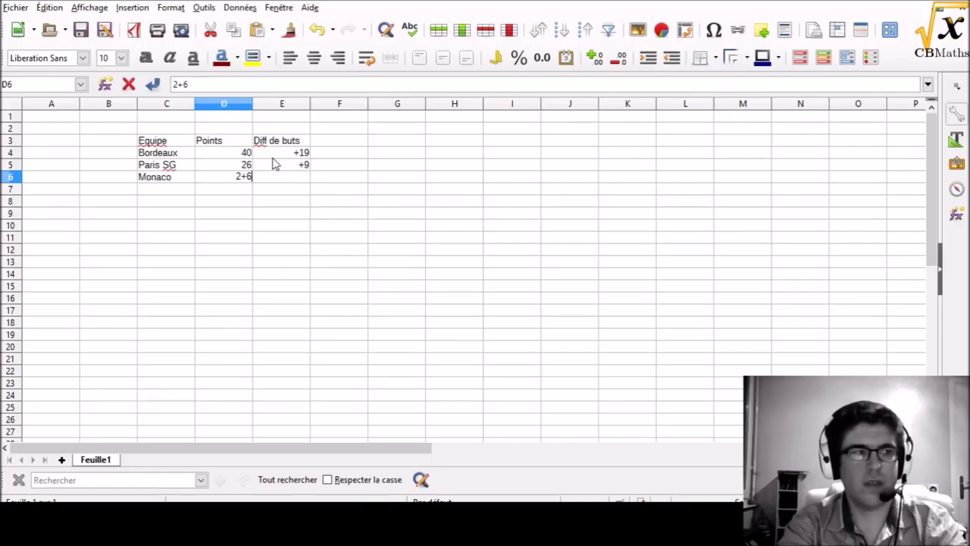
pyautogui.press('BackSpace')
pyautogui.write('6')
pyautogui.press('Tab')
pyautogui.write('-2')
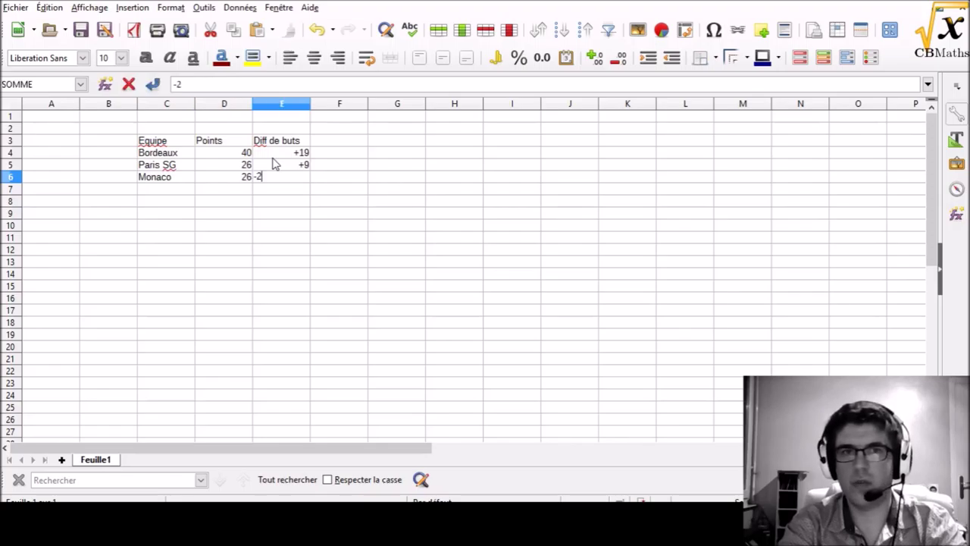
pyautogui.press('Return')
# Step: Fill row 7 with the team Toulouse, 25 points and a goal difference of +4
pyautogui.press('Left')
pyautogui.press('Left')
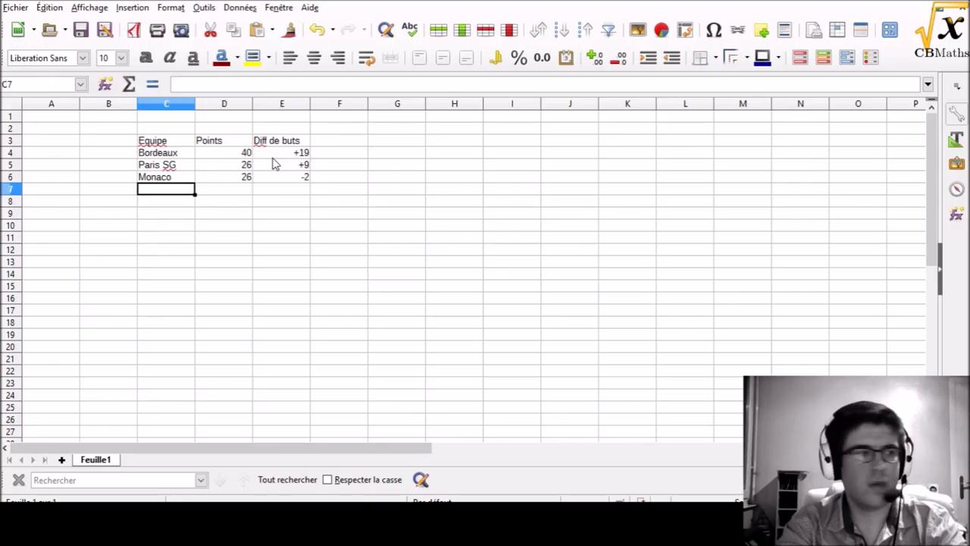
pyautogui.write('Toulouse')
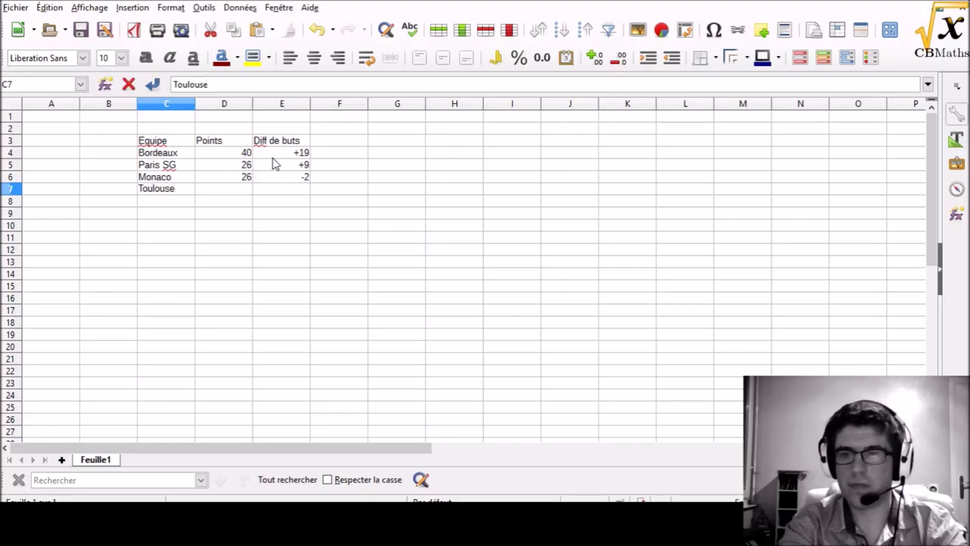
pyautogui.press('Tab')
pyautogui.write('25')
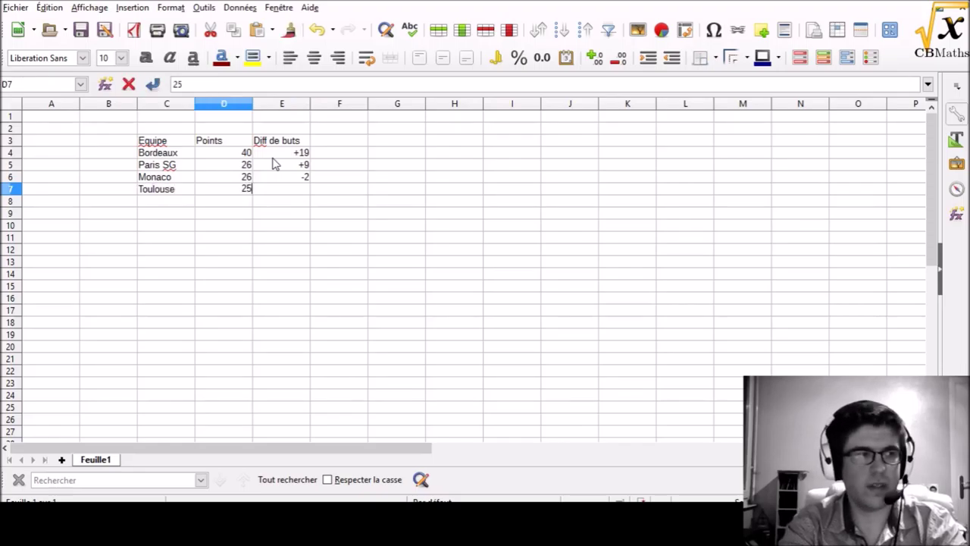
pyautogui.press('Tab')
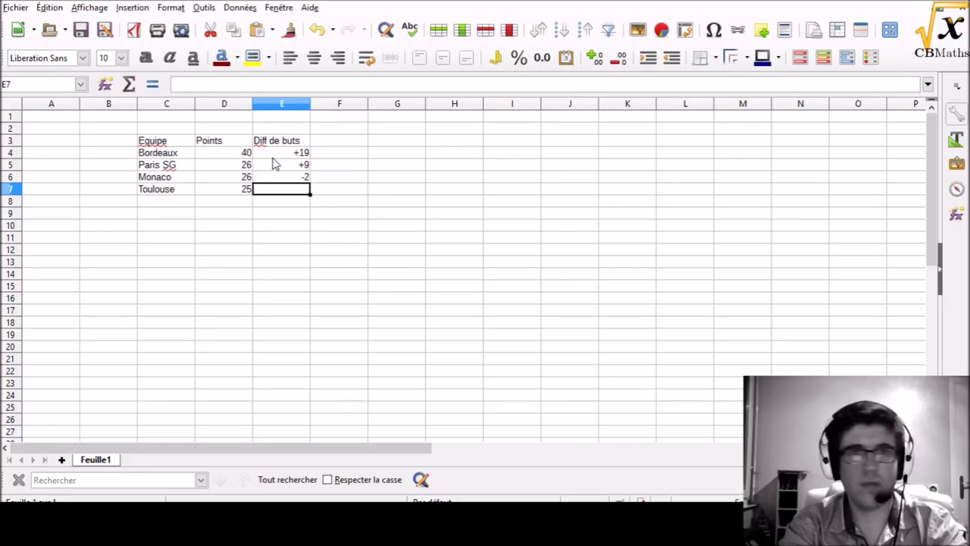
pyautogui.write('+4')
pyautogui.press('BackSpace')
pyautogui.write('4')
pyautogui.press('Return')
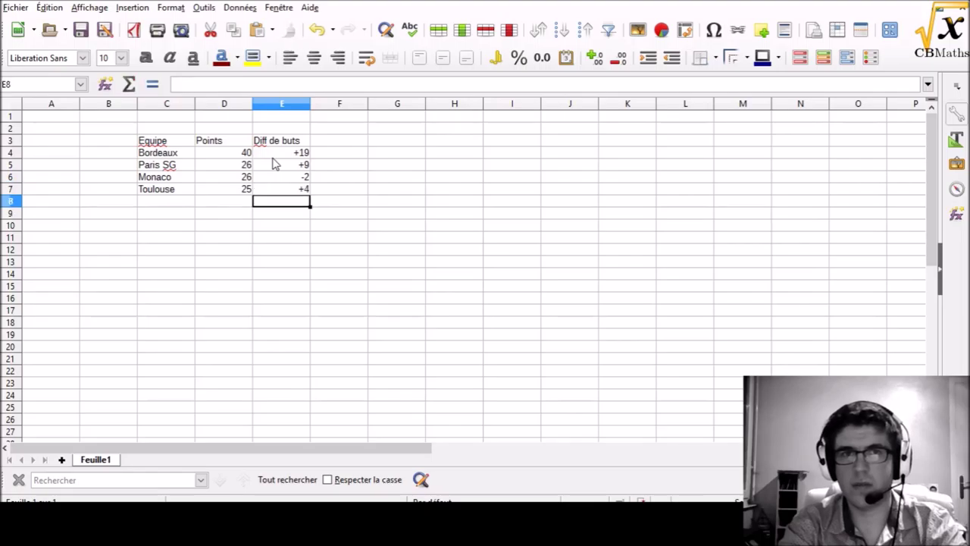
# Step: Fill row 8 with the team Le Mans, 15 points and a goal difference of -11
pyautogui.press('Left')
pyautogui.press('Left')
pyautogui.press('Left')
pyautogui.press('Right')
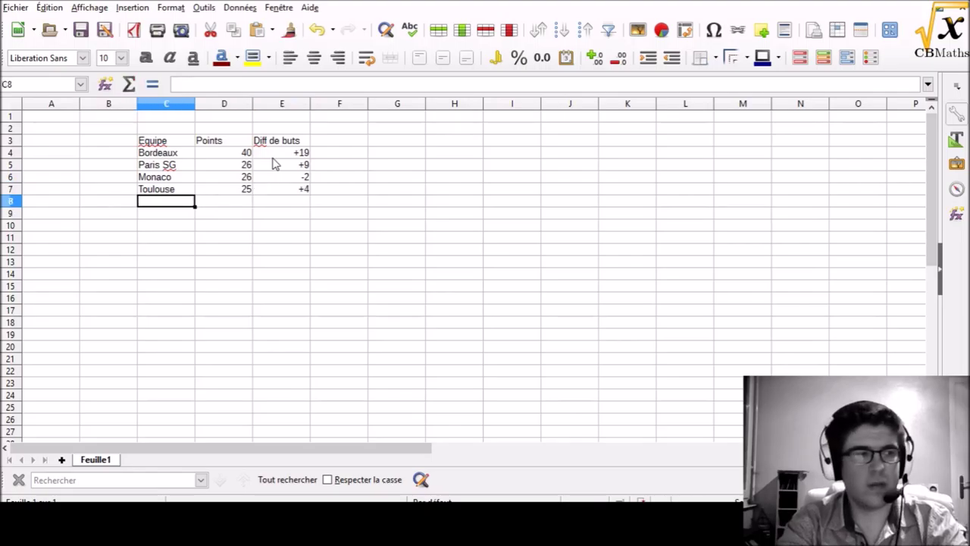
pyautogui.write('Le Mans')
pyautogui.press('Return')
pyautogui.press('Right')
pyautogui.press('Up')
pyautogui.write('15')
pyautogui.press('Return')
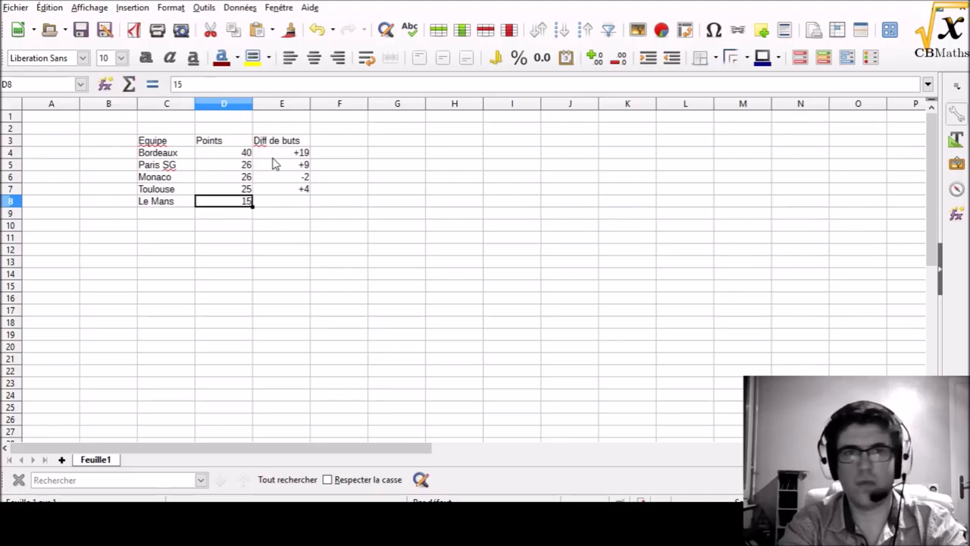
pyautogui.press('Up')
pyautogui.press('Right')
pyautogui.write('-11')
pyautogui.press('Return')
# Step: Fill row 9 with the team Grenoble, 7 points and a goal difference of -19
pyautogui.press('Left')
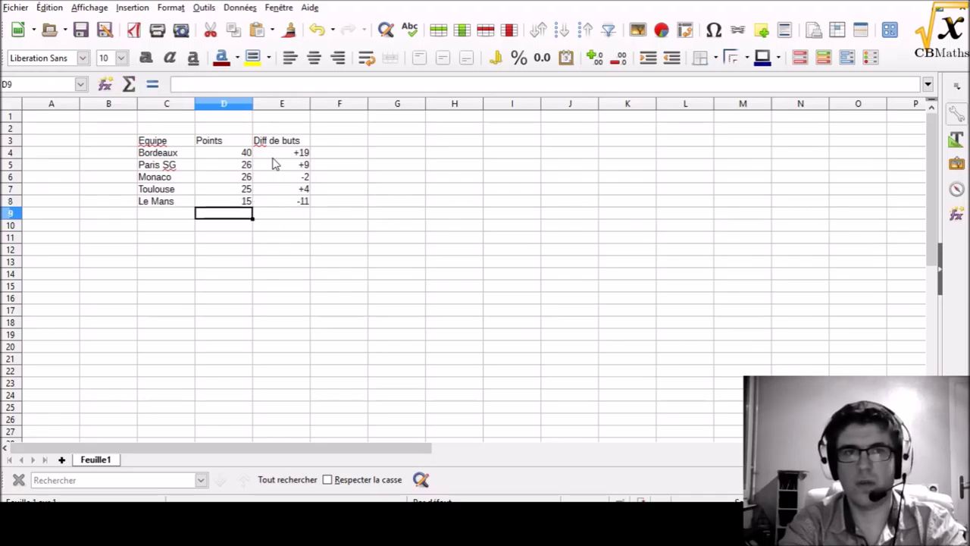
pyautogui.press('Left')
pyautogui.write('Grenoble')
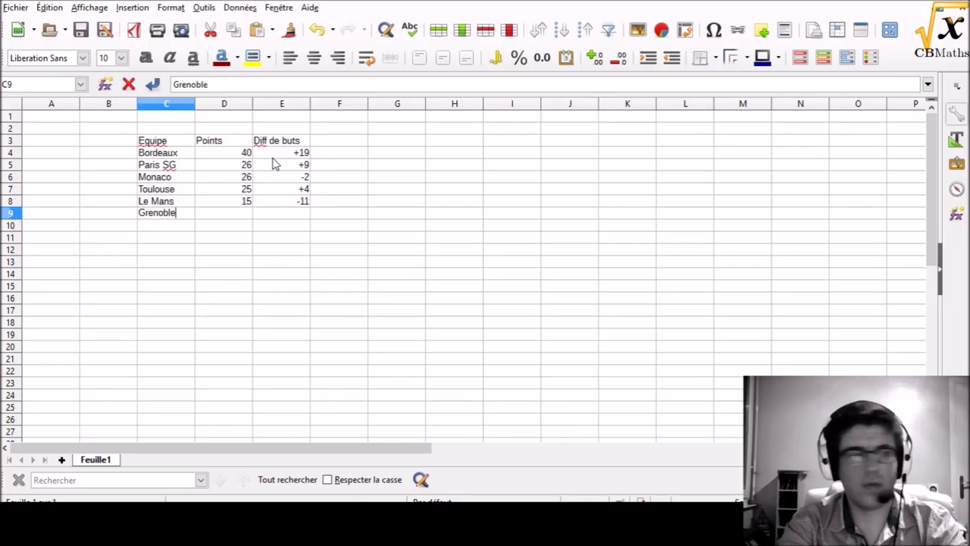
pyautogui.press('Tab')
pyautogui.write('7')
pyautogui.press('Tab')
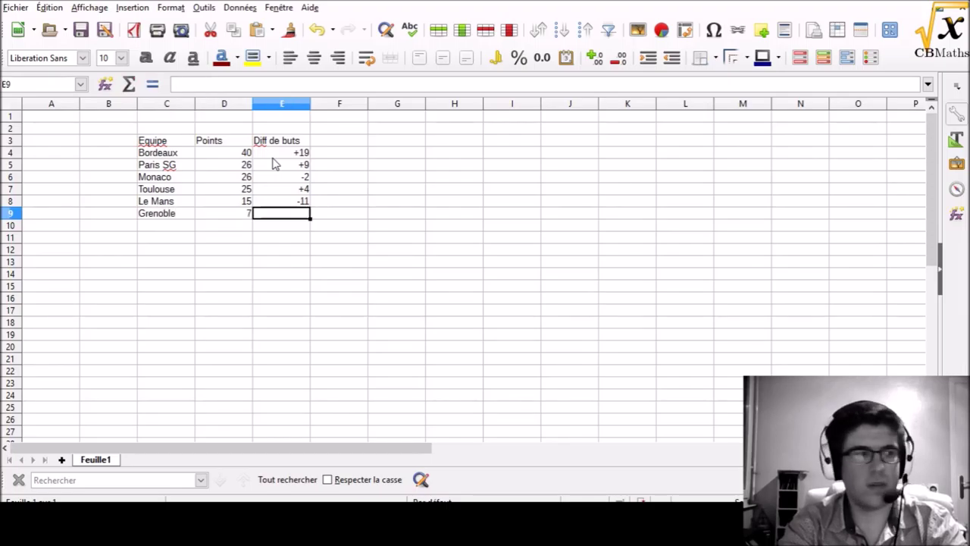
pyautogui.write('-19')
pyautogui.press('Return')
# Step: Enter the match result "Paris SG 4 – 0 Grenoble" in cell C11, below the ranking table
pyautogui.press('Down')
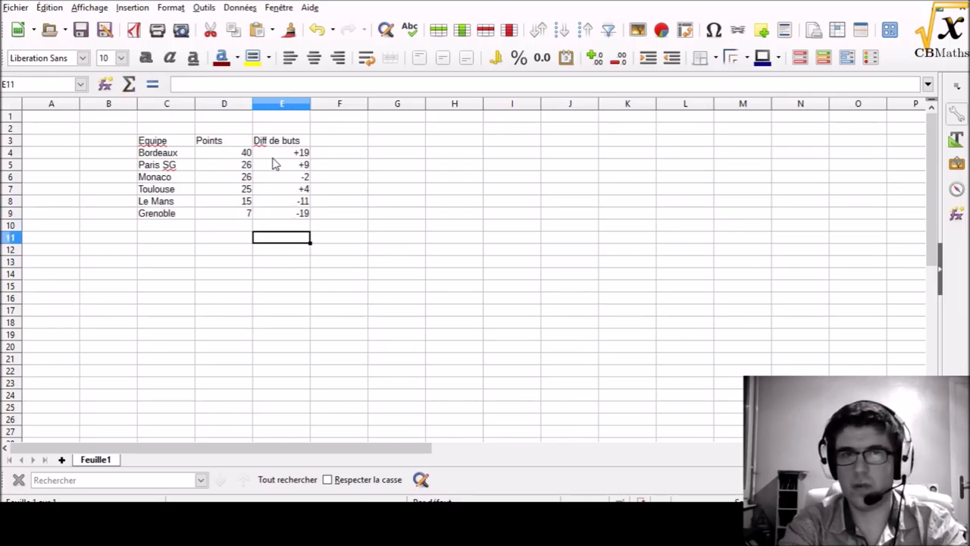
pyautogui.press('Left')
pyautogui.press('Left')
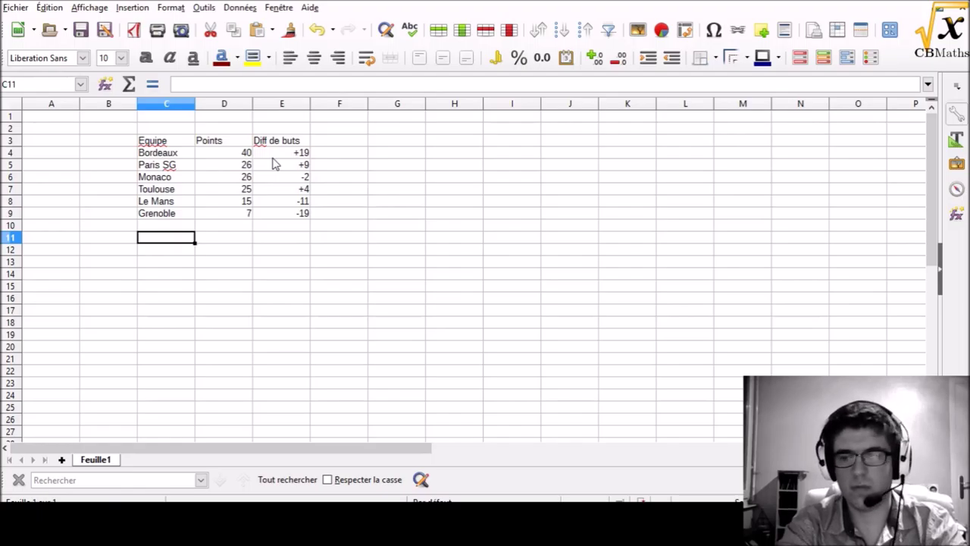
pyautogui.write('Paris s')
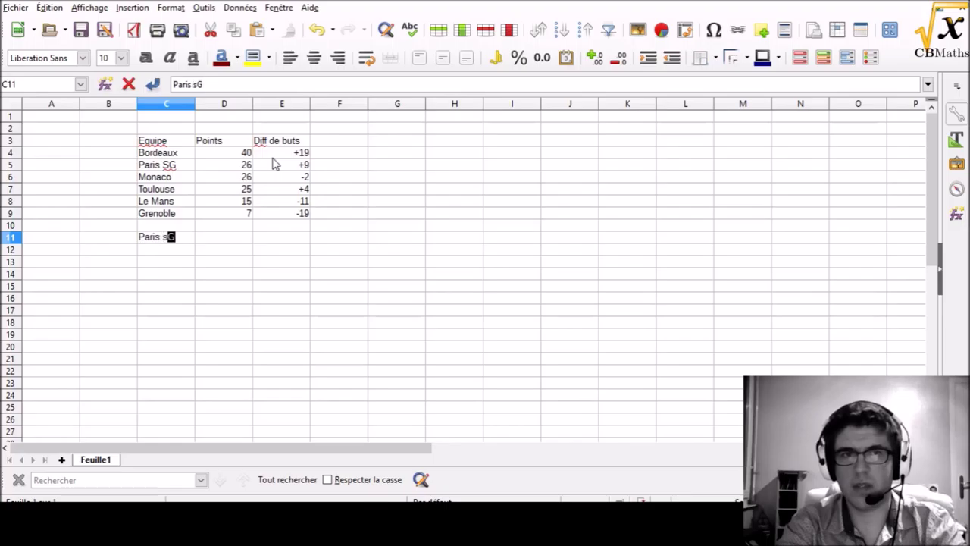
pyautogui.press('BackSpace')
pyautogui.press('BackSpace')
pyautogui.write('SG 4')
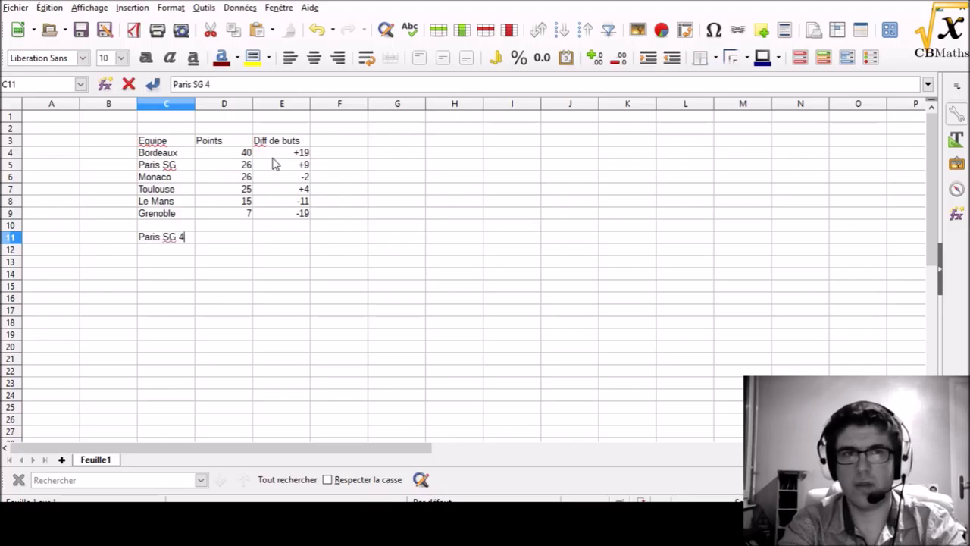
pyautogui.write(' - 0 Gre')
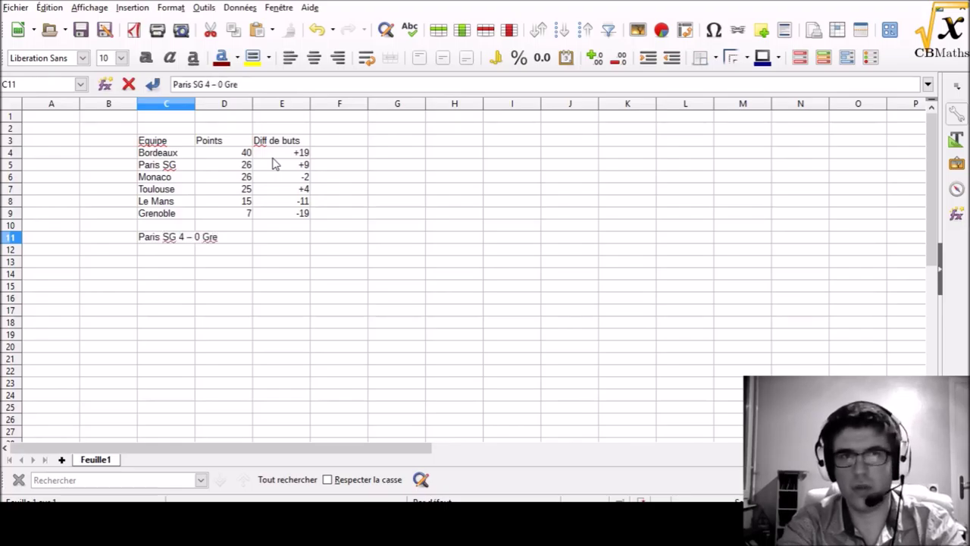
pyautogui.write('noble')
pyautogui.press('Return')
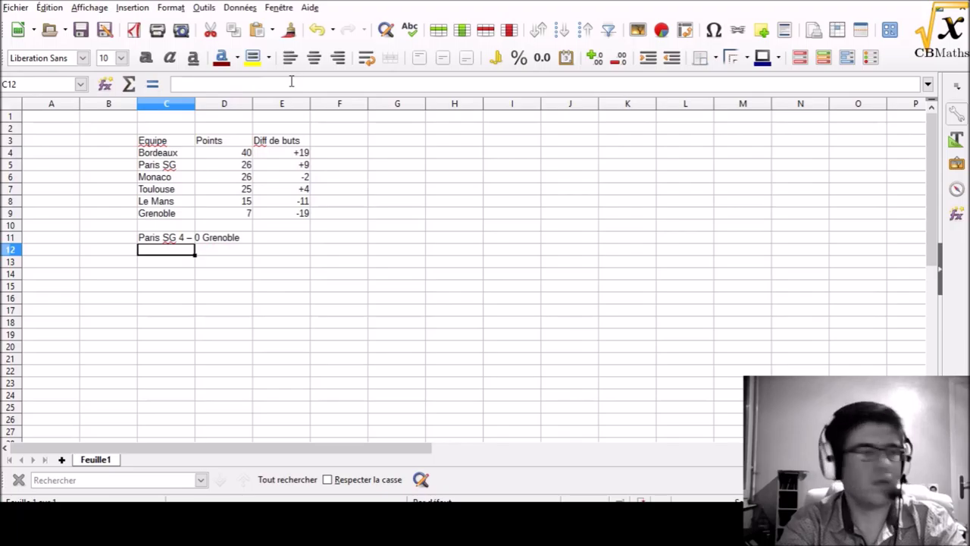
# Step: Enter the match result "Le Mans 3 – 1 Monaco" in cell C12
pyautogui.write('Le Mans 3 ')
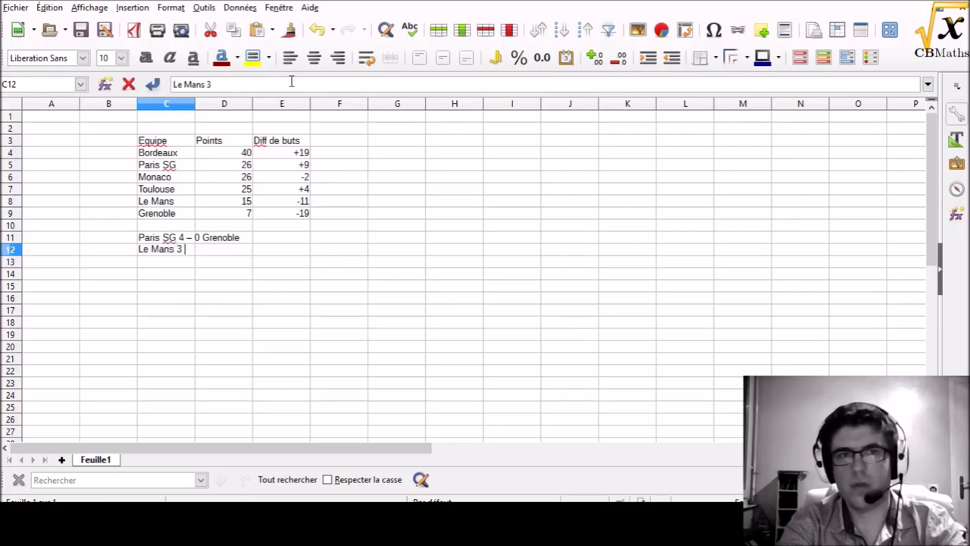
pyautogui.write('- 1 M')
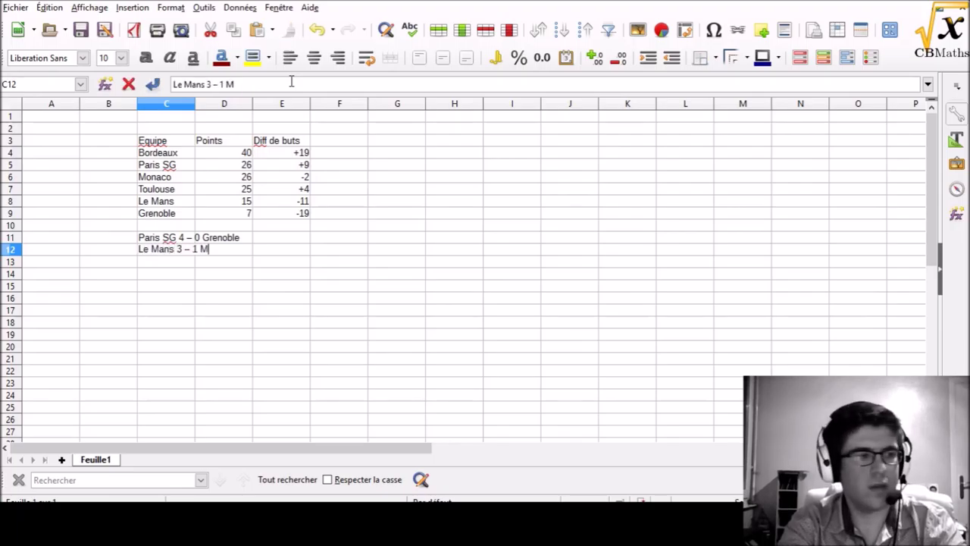
pyautogui.write('onaco')
pyautogui.press('Return')
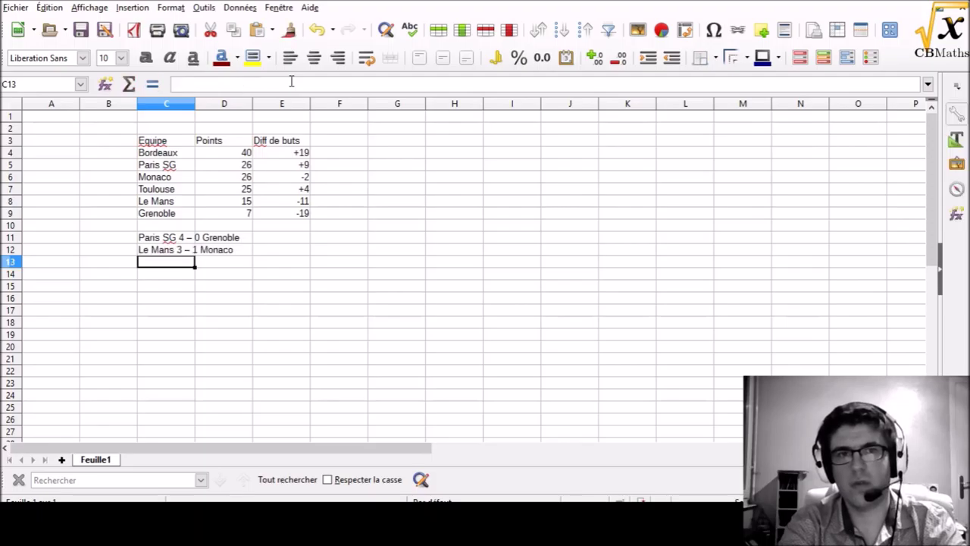
# Step: Enter the match result "Toulouse 1 – 1 Bordeaux" in cell C13
pyautogui.write('Toulouse 1 ')
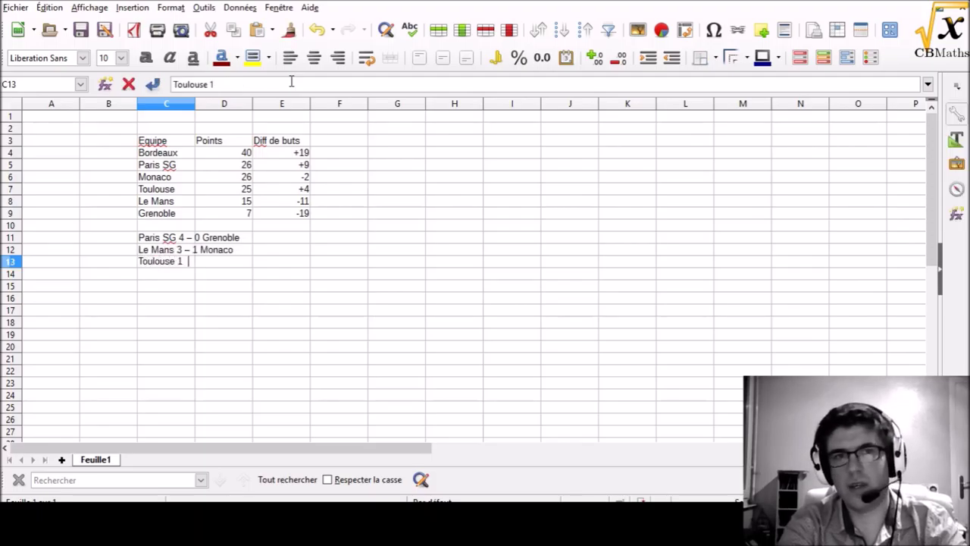
pyautogui.write('- 1 Bordeaux')
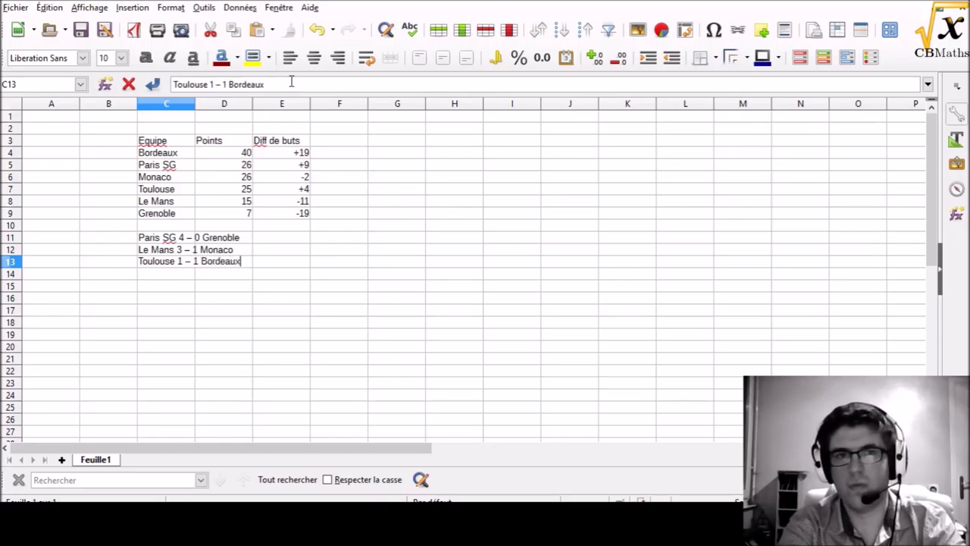
pyautogui.press('Return')
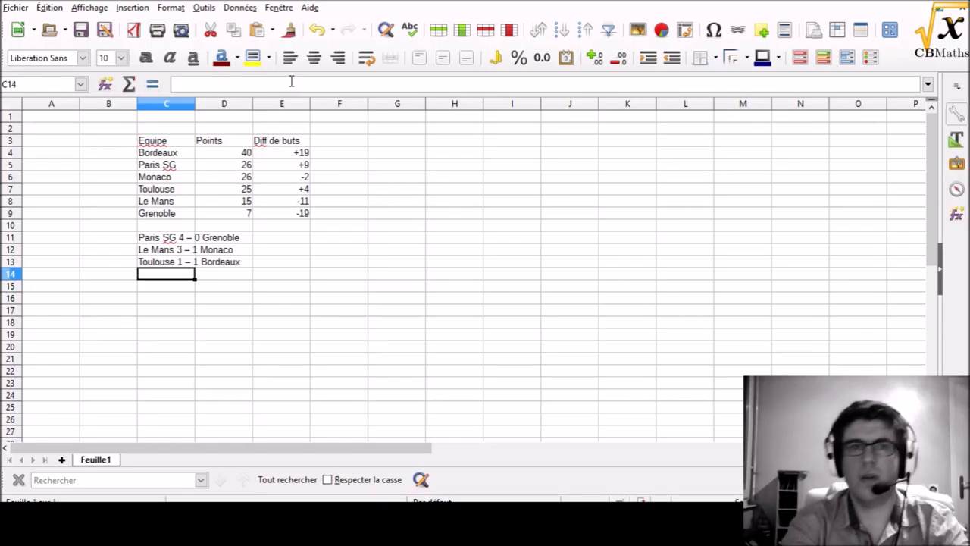
# Step: Copy the ranking table with its headers from C3:E9 and paste it below the match results, starting at C15
pyautogui.press('Right')
pyautogui.press('Right')
pyautogui.press('Up')
pyautogui.press('Up')
pyautogui.press('Up')
pyautogui.press('Up')
pyautogui.press('Up')
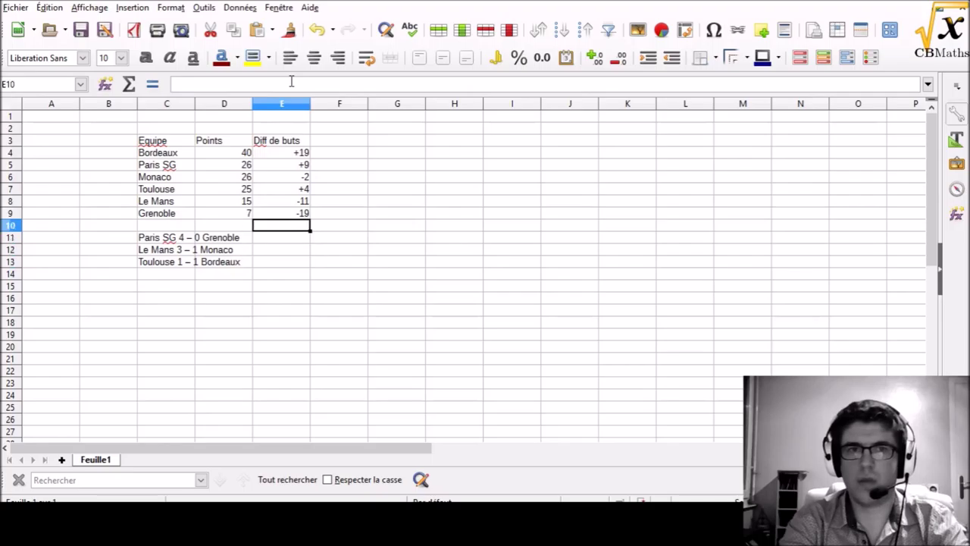
pyautogui.press('Left')
pyautogui.press('Up')
pyautogui.press('Left')
pyautogui.press('Up')
pyautogui.press('Up')
pyautogui.press('Up')
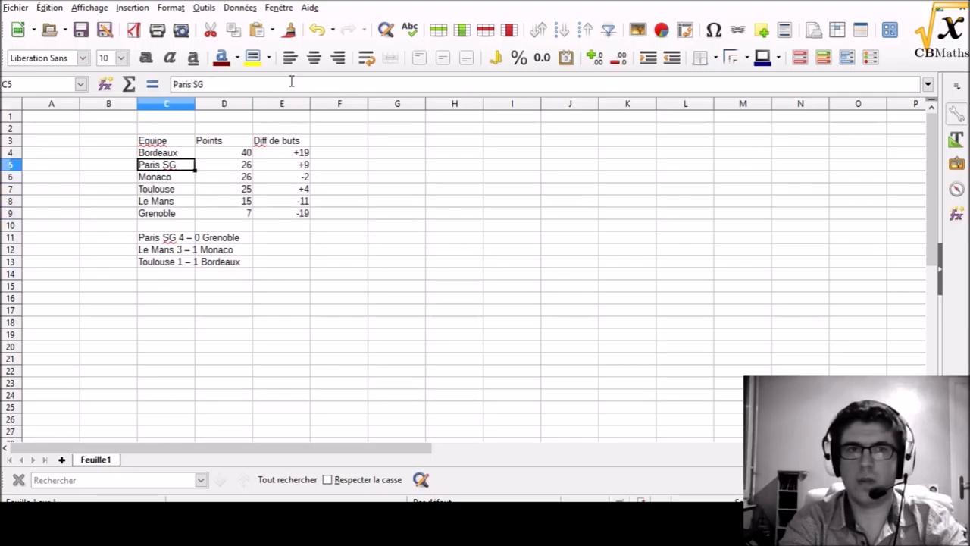
pyautogui.press('Up')
pyautogui.press('Up')
pyautogui.hotkey('shift', 'Down')
pyautogui.hotkey('shift', 'Down')
pyautogui.hotkey('shift', 'Down')
pyautogui.hotkey('shift', 'Right')
pyautogui.hotkey('shift', 'Right')
pyautogui.hotkey('shift', 'Down')
pyautogui.hotkey('shift', 'Down')
pyautogui.hotkey('shift', 'Down')
pyautogui.hotkey('ctrl', 'c')
pyautogui.press('Down')
pyautogui.press('Down')
pyautogui.press('Down')
pyautogui.press('Down')
pyautogui.press('Down')
pyautogui.press('Down')
pyautogui.press('Down')
pyautogui.press('Down')
pyautogui.press('Down')
pyautogui.press('Down')
pyautogui.press('Down')
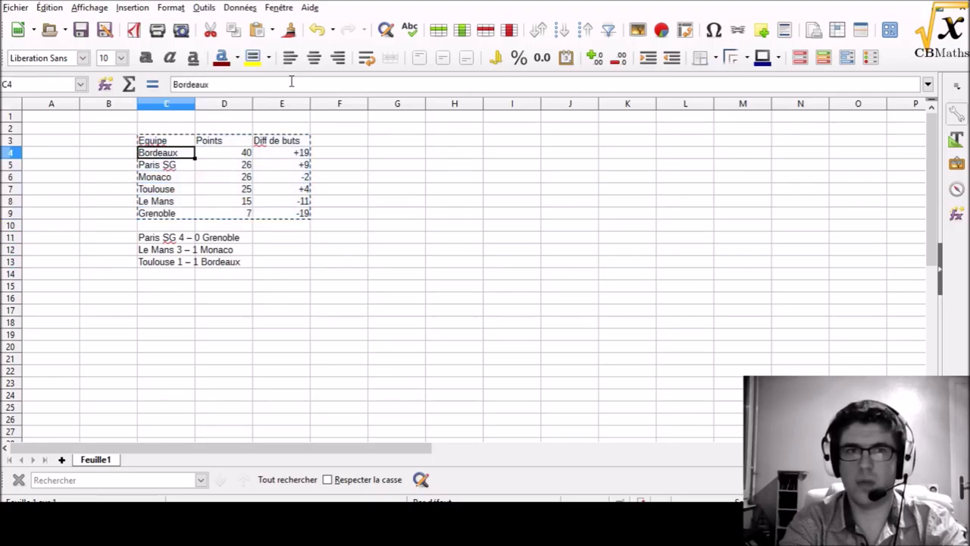
pyautogui.press('Down')
pyautogui.hotkey('ctrl', 'v')
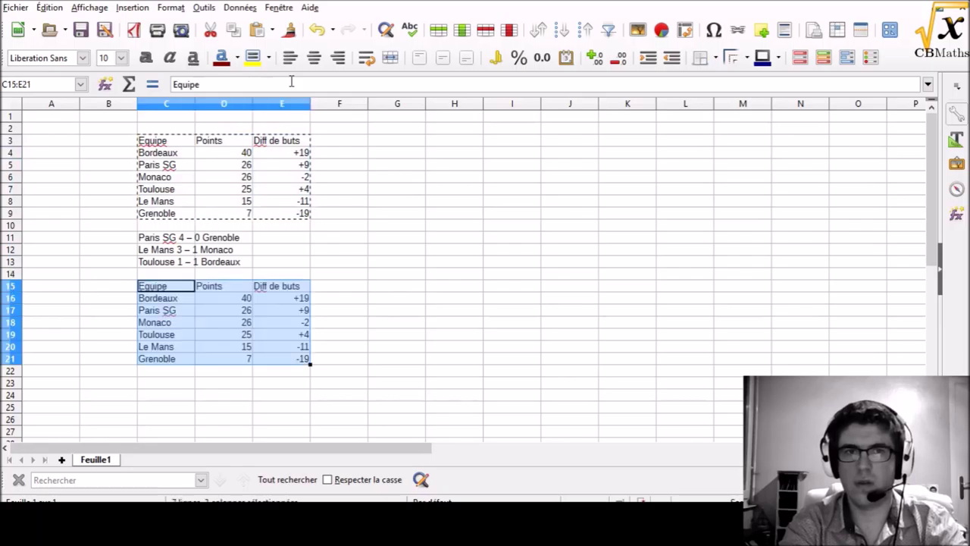
# Step: Replace the Paris SG points in D17 of the copied table with the formula =$D$5+3
pyautogui.press('Right')
pyautogui.press('Right')
pyautogui.press('Right')
pyautogui.press('Down')
pyautogui.press('Left')
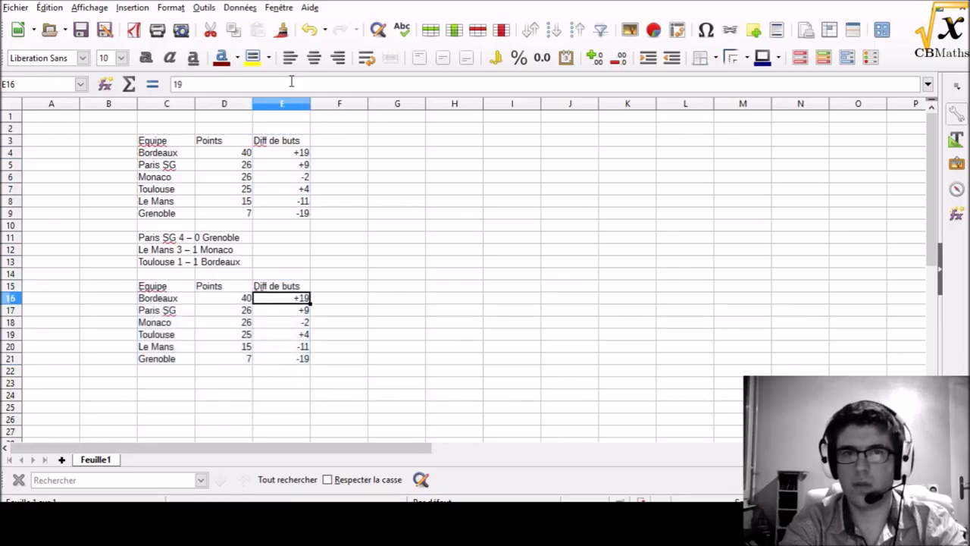
pyautogui.press('Up')
pyautogui.press('Left')
pyautogui.press('Down')
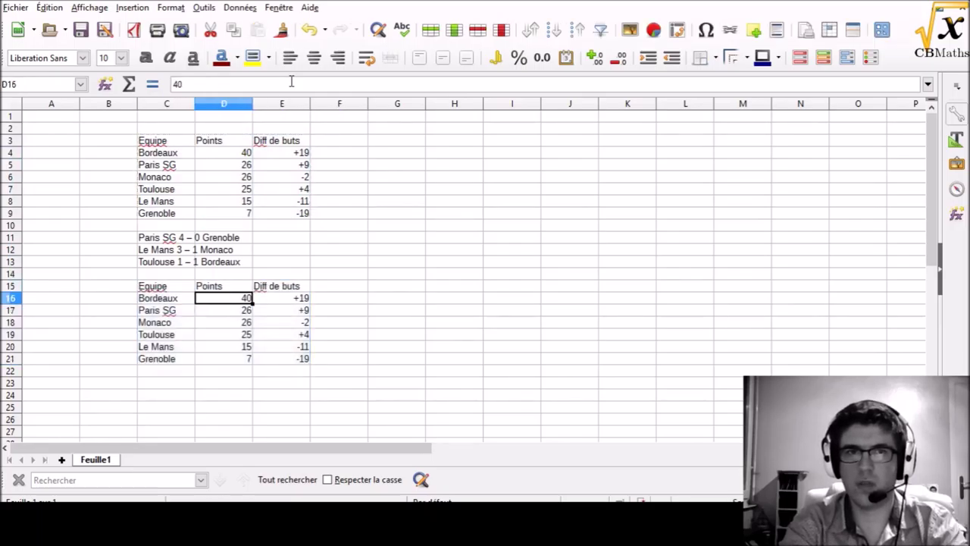
pyautogui.press('Down')
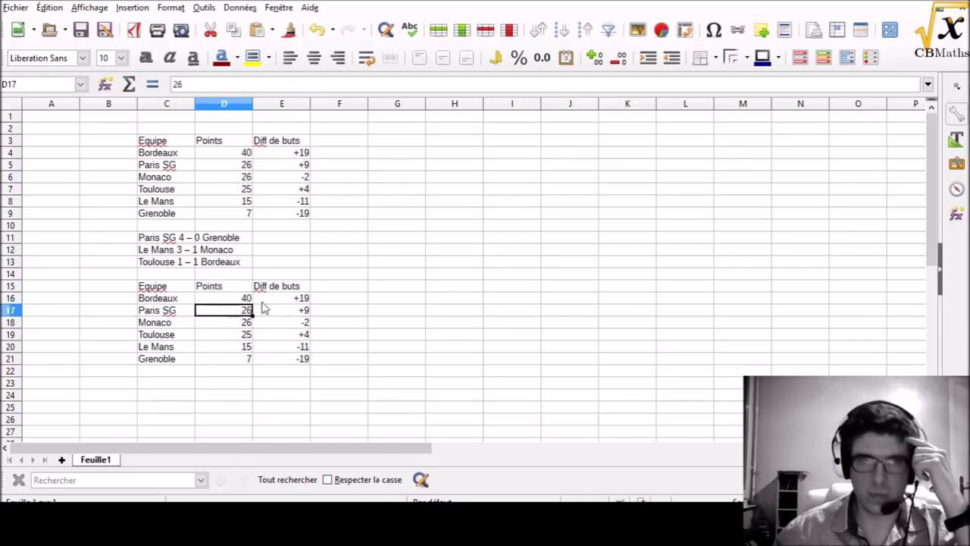
pyautogui.click(193, 83)
pyautogui.press('BackSpace')
pyautogui.press('BackSpace')
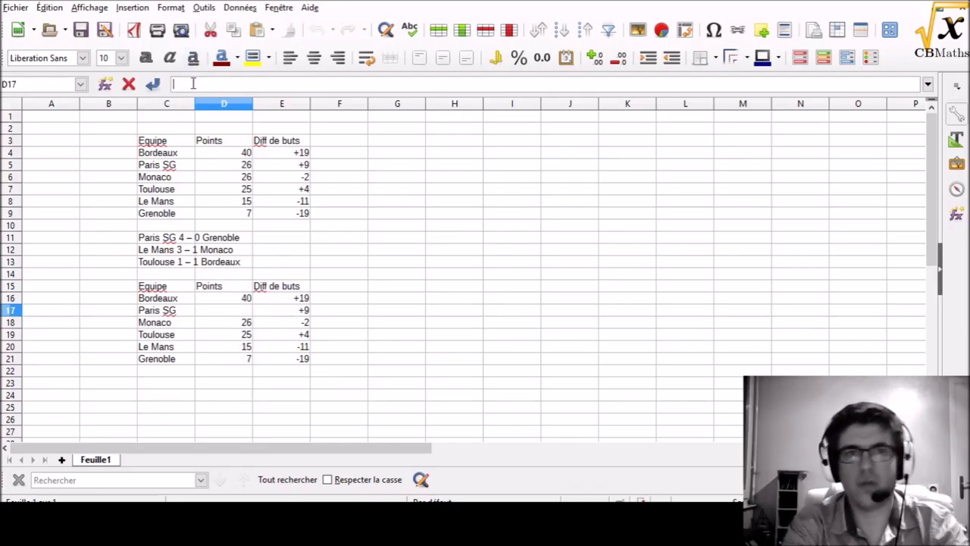
pyautogui.write('=')
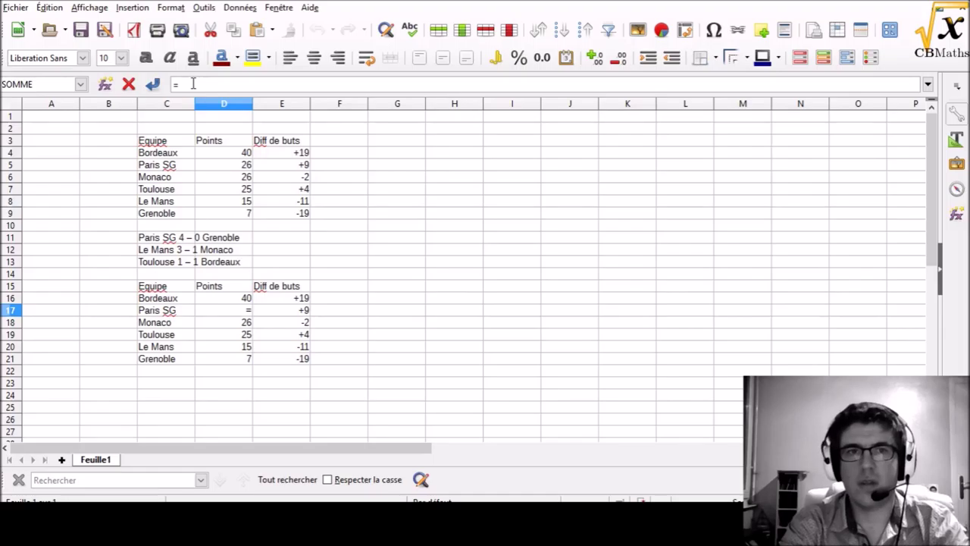
pyautogui.write('$')
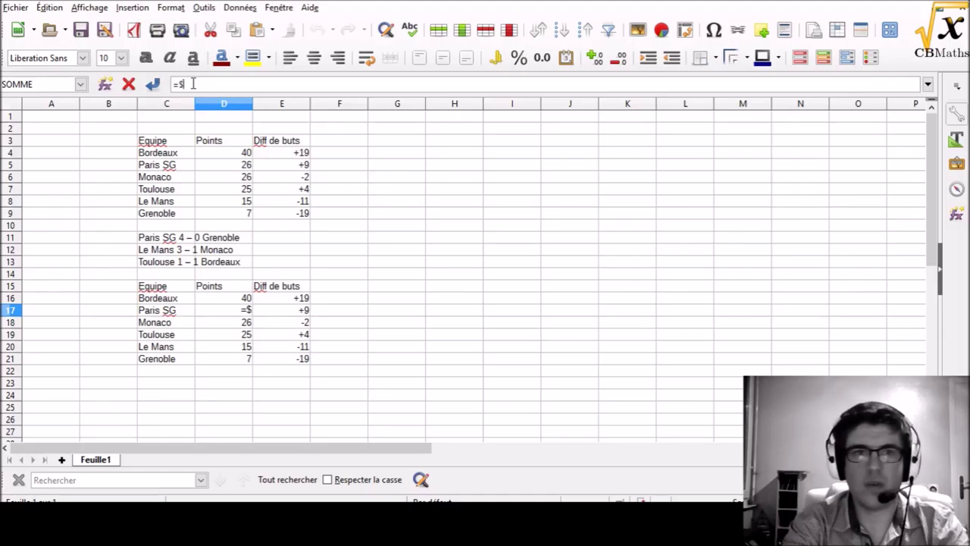
pyautogui.write('D$')
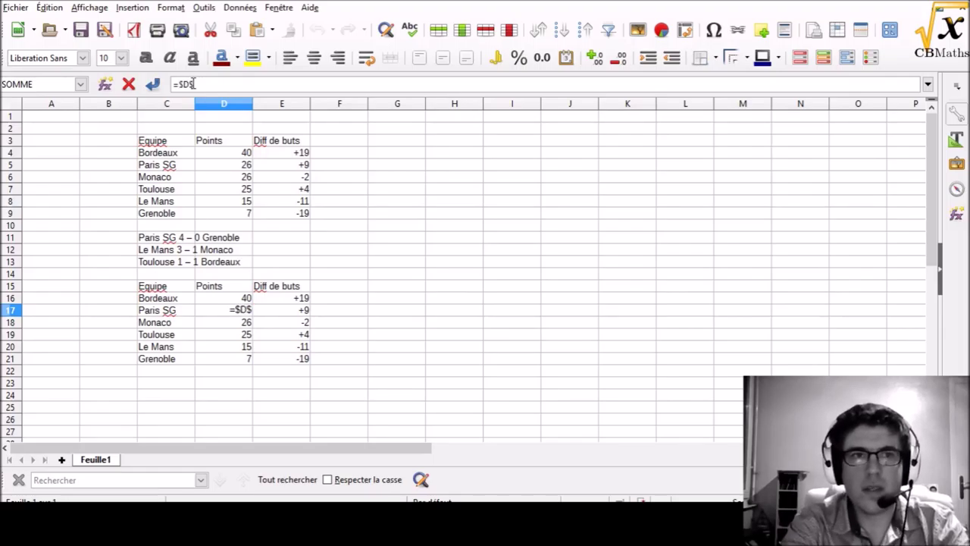
pyautogui.click(218, 170)
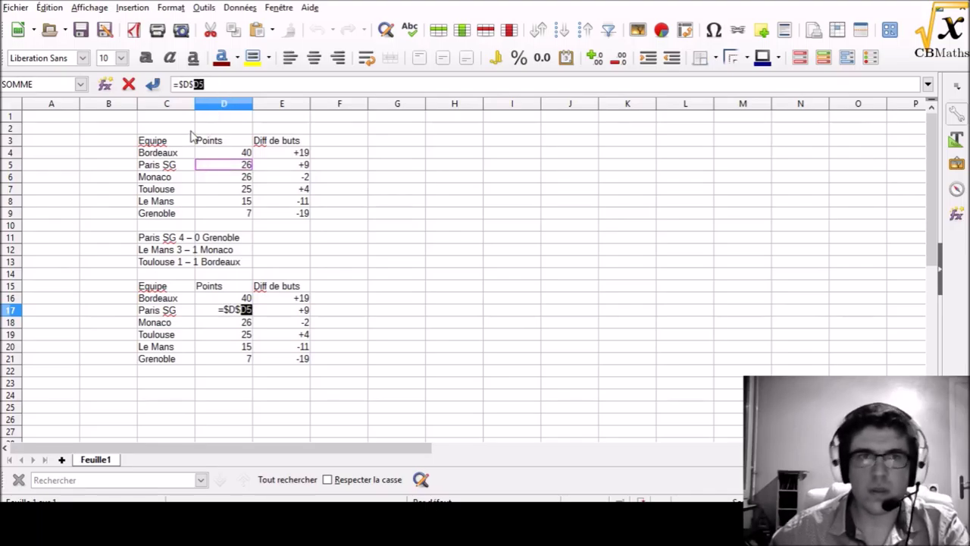
pyautogui.write('5+3')
pyautogui.press('Return')
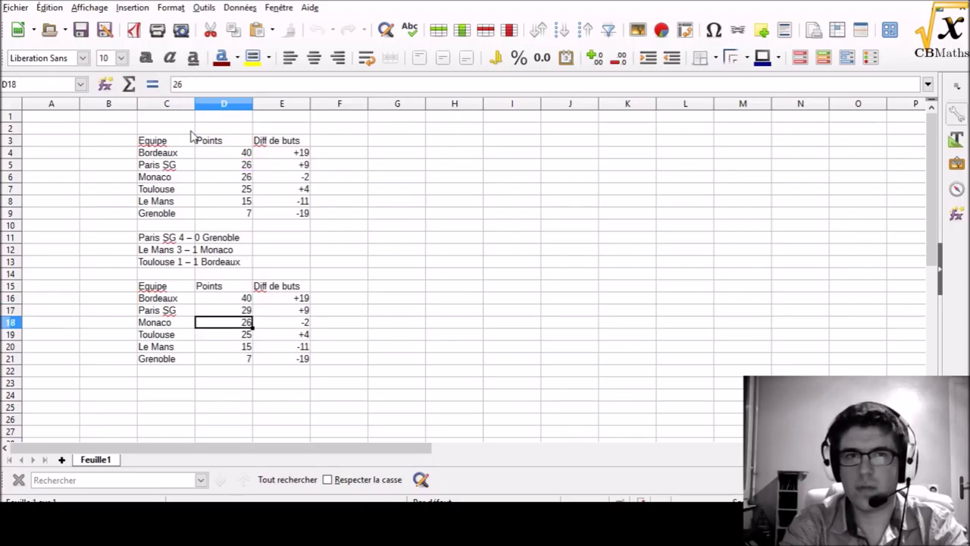
# Step: Replace the Bordeaux goal difference in E16 with the absolute reference formula =$E$4
pyautogui.press('Up')
pyautogui.press('Right')
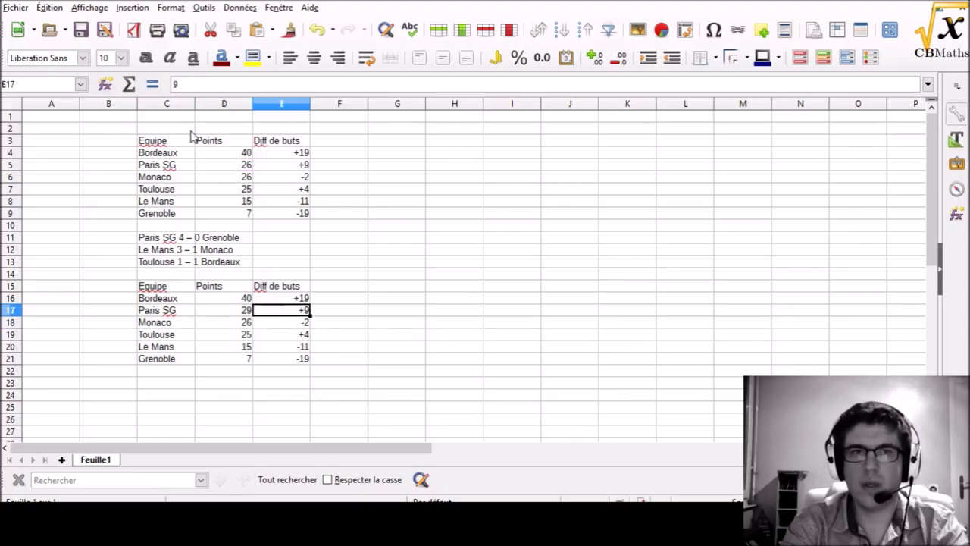
pyautogui.press('Up')
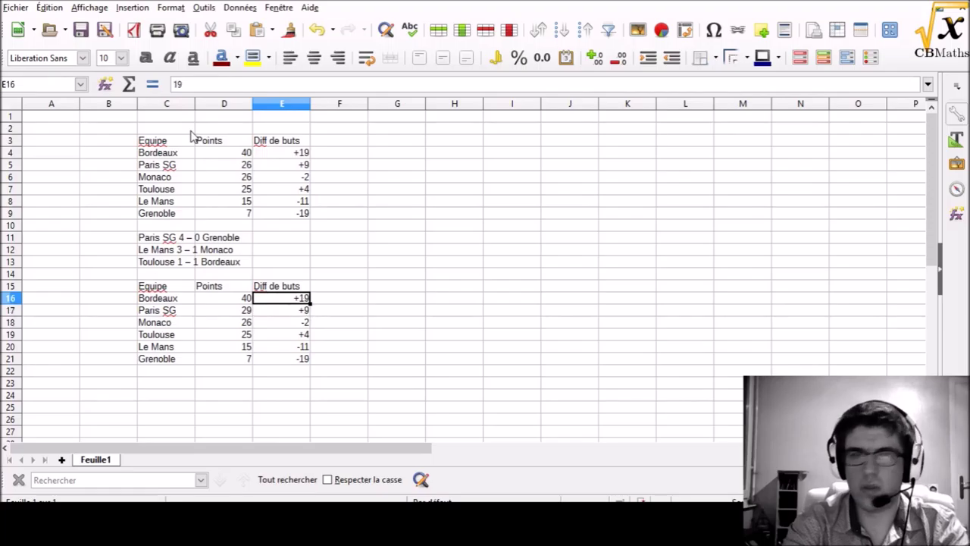
pyautogui.write('=')
pyautogui.press('Up')
pyautogui.press('Up')
pyautogui.press('Up')
pyautogui.press('Up')
pyautogui.press('Up')
pyautogui.press('Up')
pyautogui.press('Up')
pyautogui.press('Up')
pyautogui.press('Up')
pyautogui.press('Up')
pyautogui.press('Up')
pyautogui.press('Up')
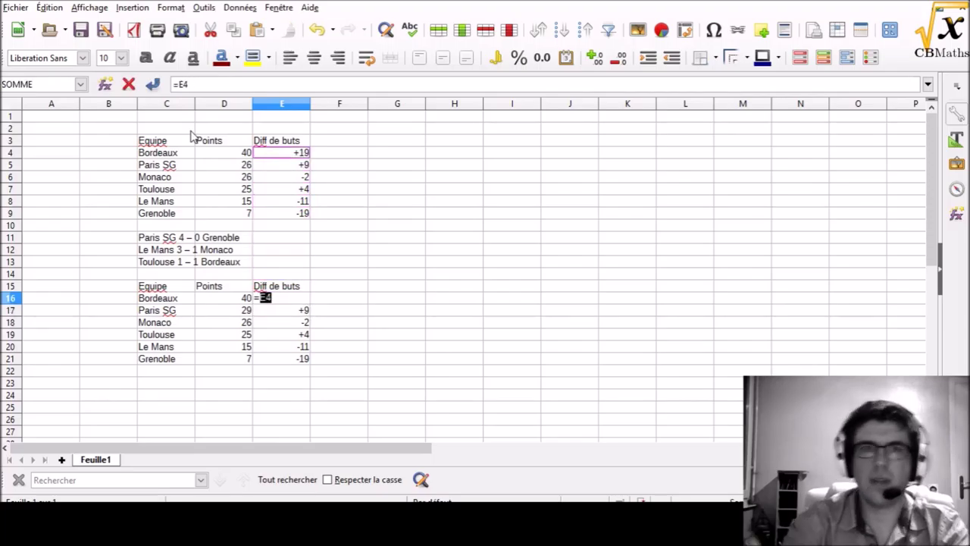
pyautogui.click(217, 84)
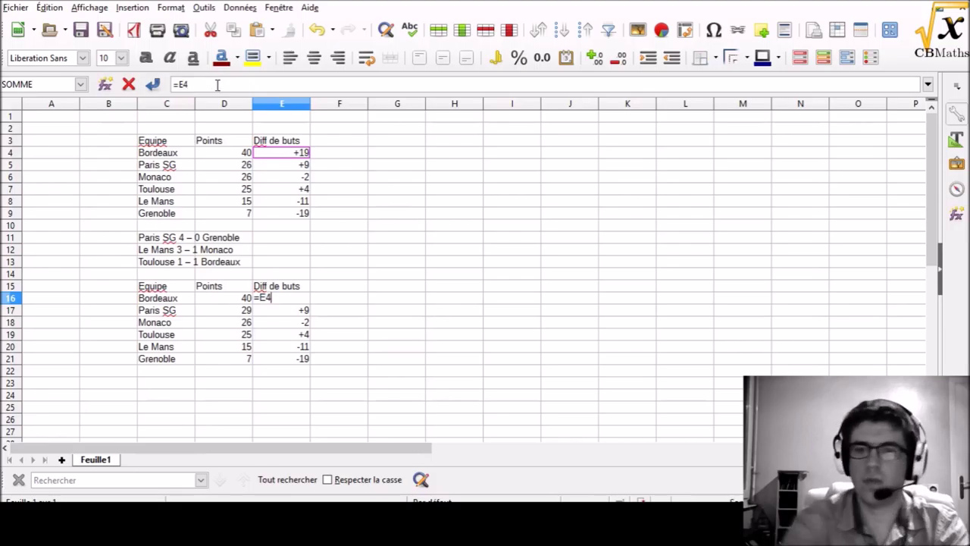
pyautogui.press('Left')
pyautogui.write('$')
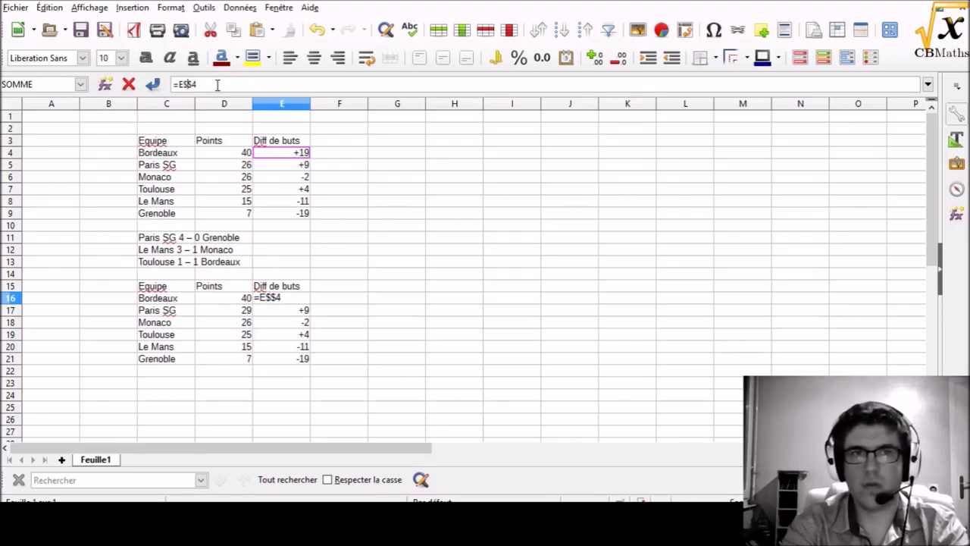
pyautogui.press('Left')
pyautogui.press('Left')
pyautogui.write('$')
pyautogui.press('Return')
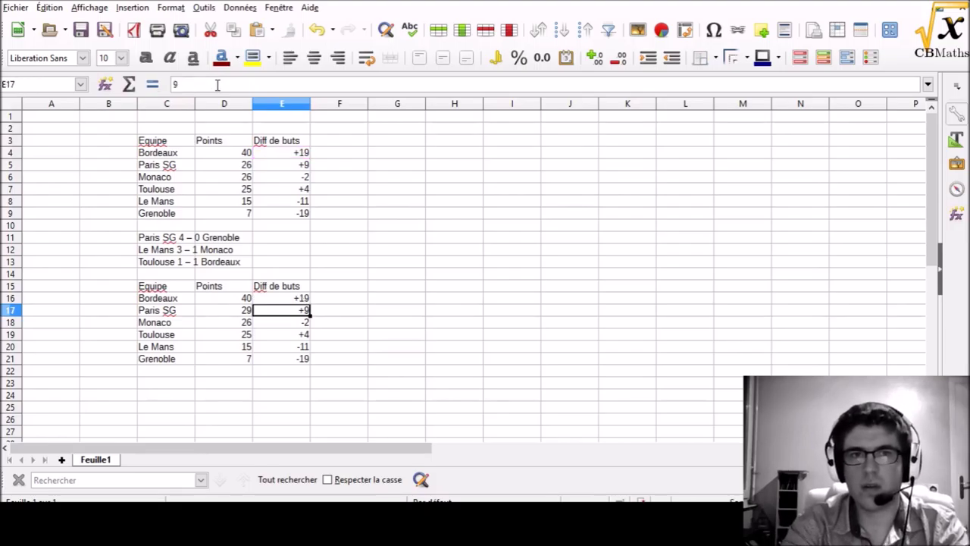
# Step: Replace the Paris SG goal difference in E17 with the formula =$E$5+4
pyautogui.write('=')
pyautogui.press('Up')
pyautogui.press('Up')
pyautogui.press('Up')
pyautogui.press('Up')
pyautogui.press('Up')
pyautogui.press('Up')
pyautogui.press('Up')
pyautogui.press('Up')
pyautogui.press('Up')
pyautogui.press('Up')
pyautogui.press('Up')
pyautogui.press('Up')
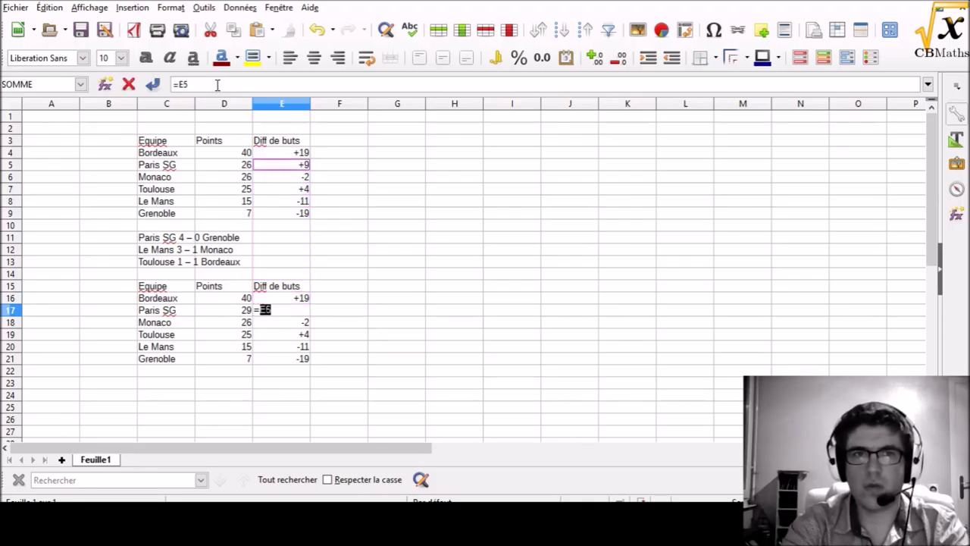
pyautogui.press('F2')
pyautogui.press('Left')
pyautogui.write('$')
pyautogui.press('Left')
pyautogui.press('Left')
pyautogui.write('$5+1')
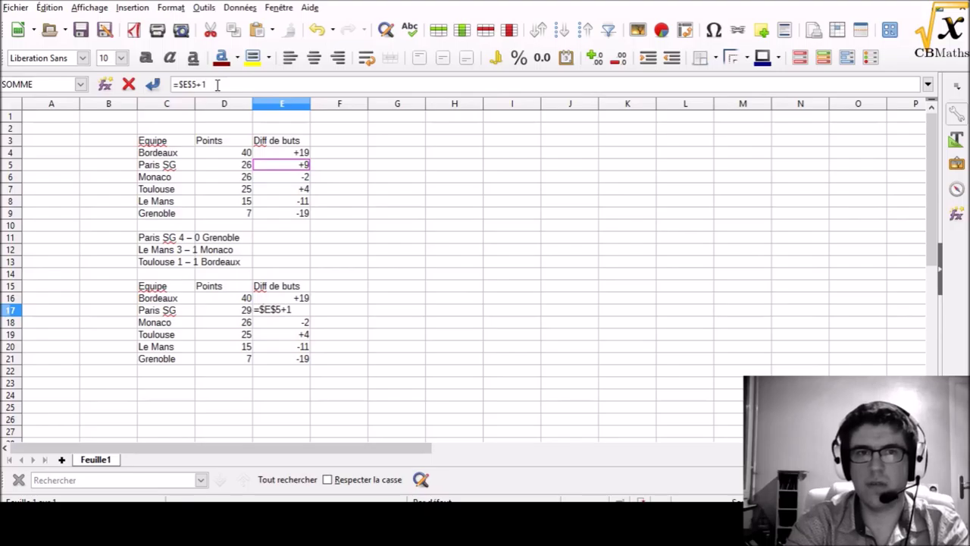
pyautogui.press('BackSpace')
pyautogui.press('Return')
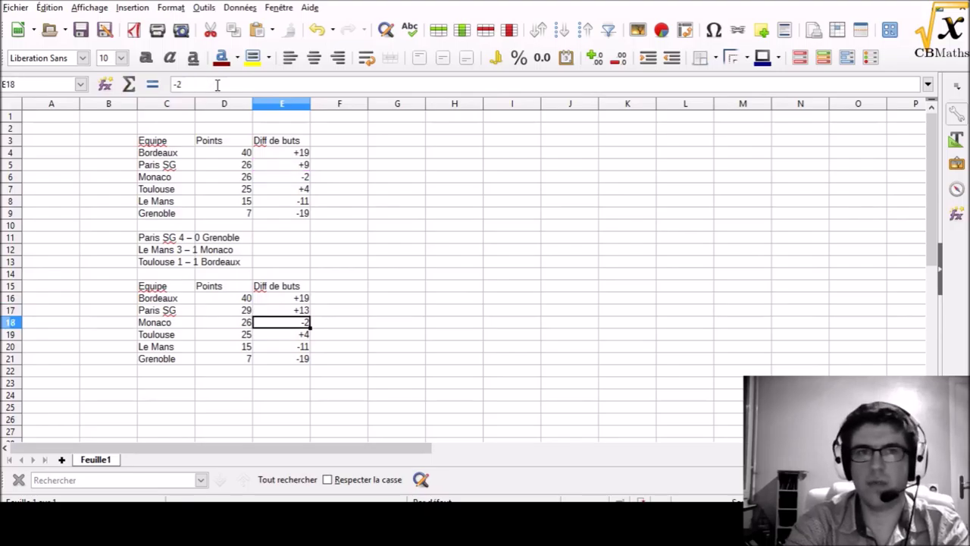
pyautogui.press('Up')
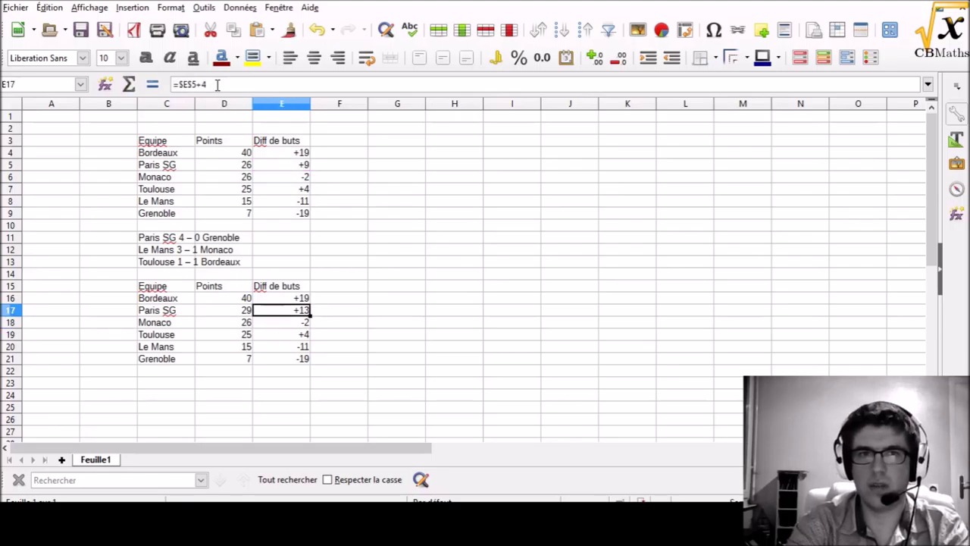
# Step: Replace the Monaco points in D18 of the copied table with the absolute reference formula =$D$6
pyautogui.press('Down')
pyautogui.press('Left')
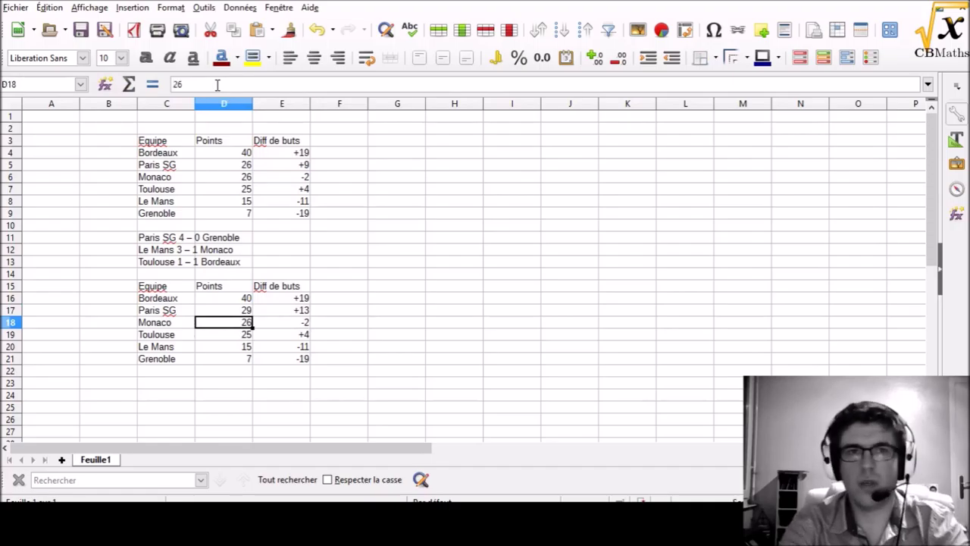
pyautogui.press('BackSpace')
pyautogui.write('=')
pyautogui.press('Up')
pyautogui.press('Up')
pyautogui.press('Up')
pyautogui.press('Up')
pyautogui.press('Up')
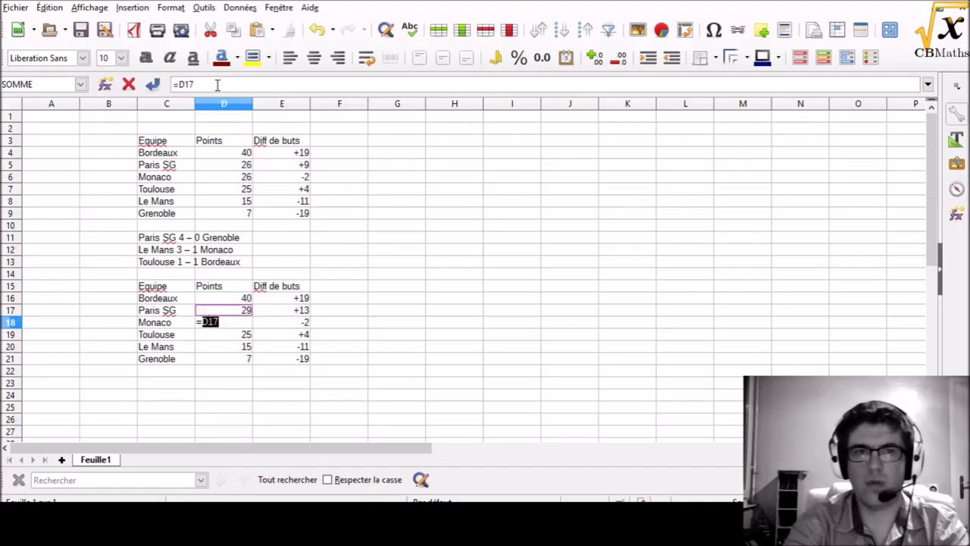
pyautogui.press('Up')
pyautogui.press('Up')
pyautogui.press('Up')
pyautogui.press('Up')
pyautogui.press('Up')
pyautogui.press('Up')
pyautogui.press('Up')
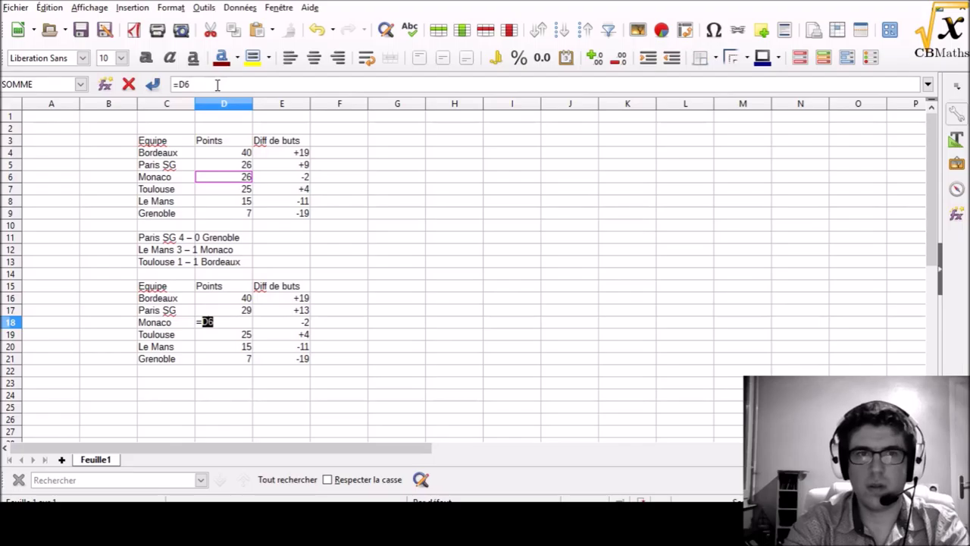
pyautogui.click(217, 85)
pyautogui.hotkey('shift', 'F4')
pyautogui.hotkey('shift', 'F4')
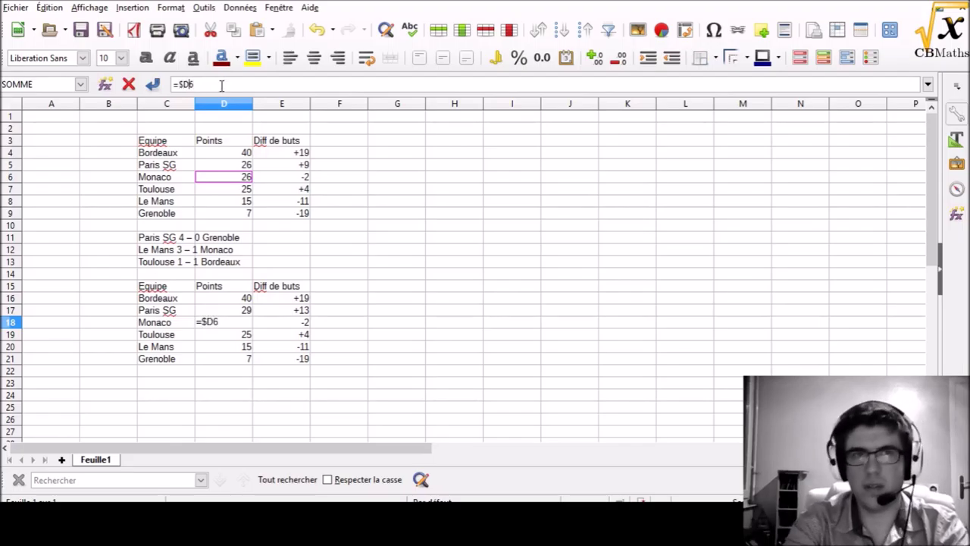
pyautogui.hotkey('shift', 'F4')
pyautogui.press('Return')
# Step: Replace the Monaco goal difference in E18 with the formula =$E$6-2
pyautogui.press('Right')
pyautogui.press('Up')
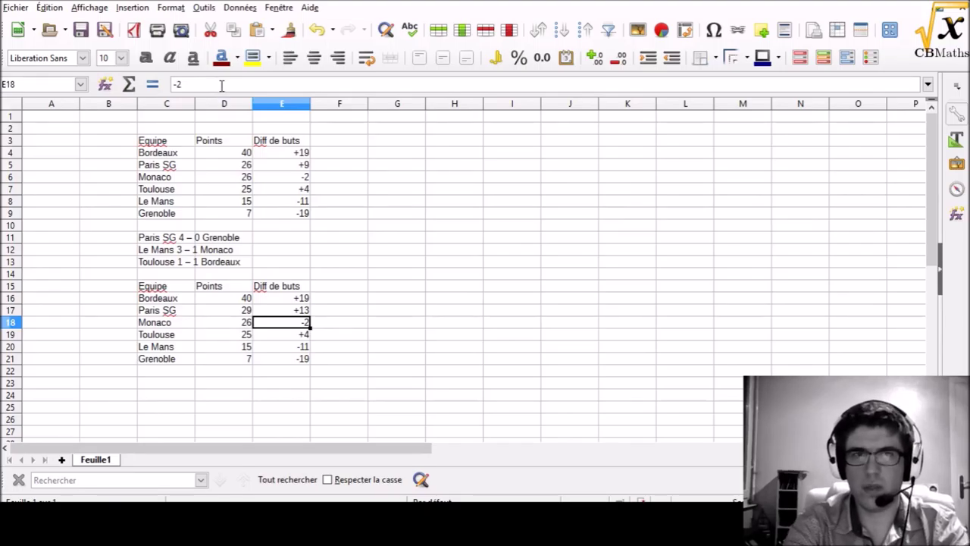
pyautogui.write('=')
pyautogui.press('Up')
pyautogui.press('Up')
pyautogui.press('Up')
pyautogui.press('Up')
pyautogui.press('Up')
pyautogui.press('Up')
pyautogui.press('Up')
pyautogui.press('Up')
pyautogui.press('Up')
pyautogui.press('Up')
pyautogui.press('Up')
pyautogui.press('Up')
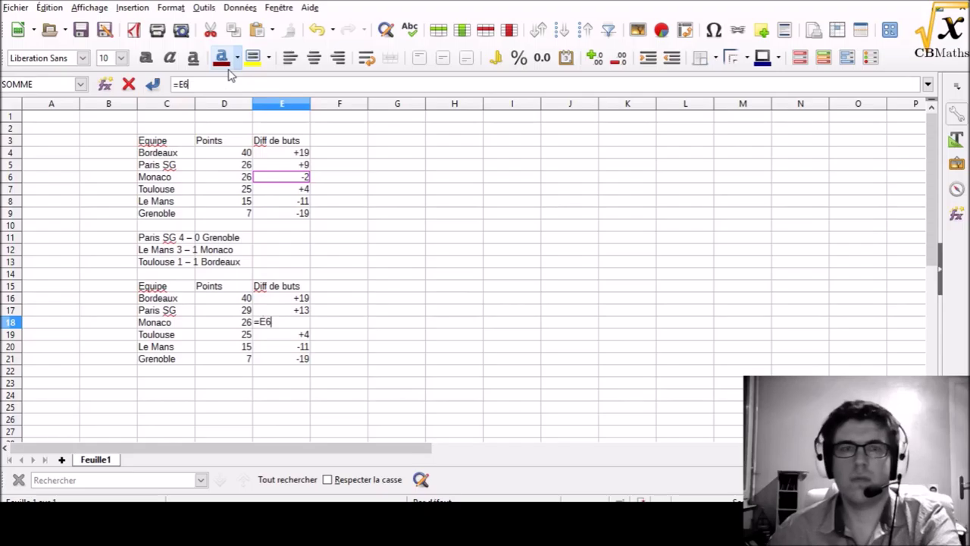
pyautogui.hotkey('shift', 'F4')
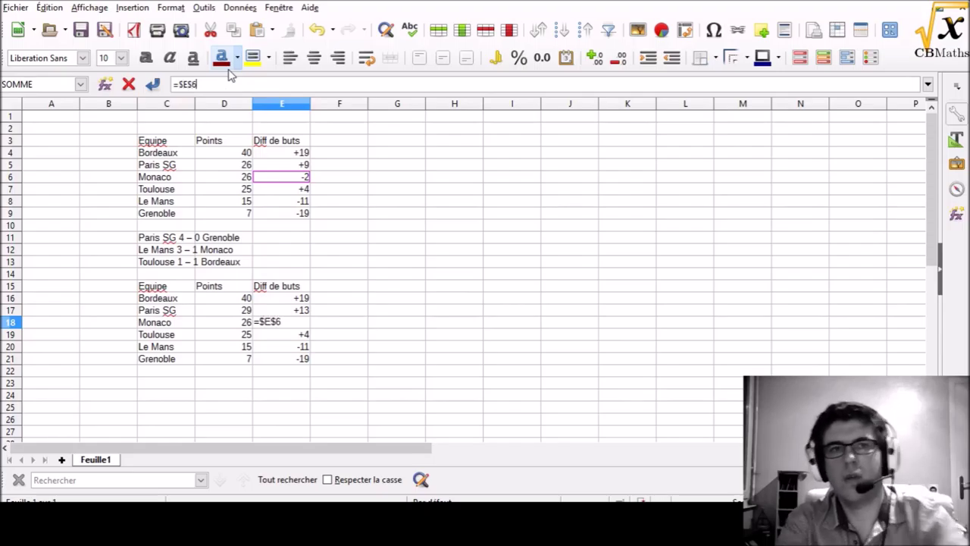
pyautogui.write('-2')
pyautogui.press('Return')
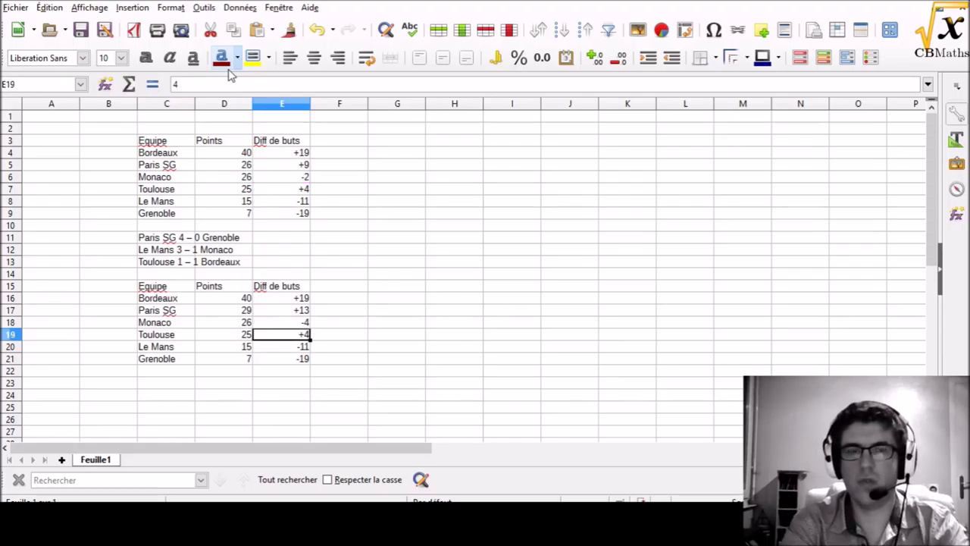
# Step: Replace the Toulouse points in D19 with the formula =$D$7+1
pyautogui.press('Left')
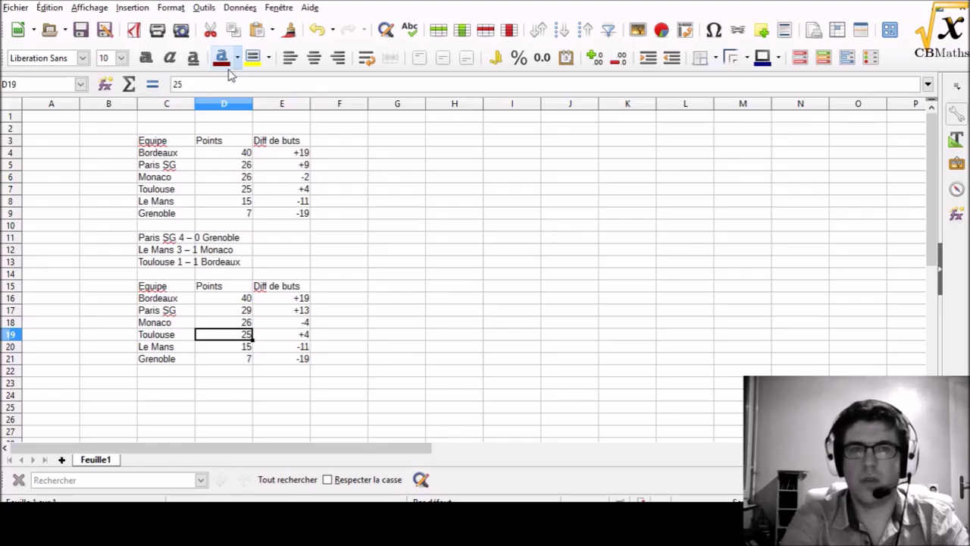
pyautogui.write('=')
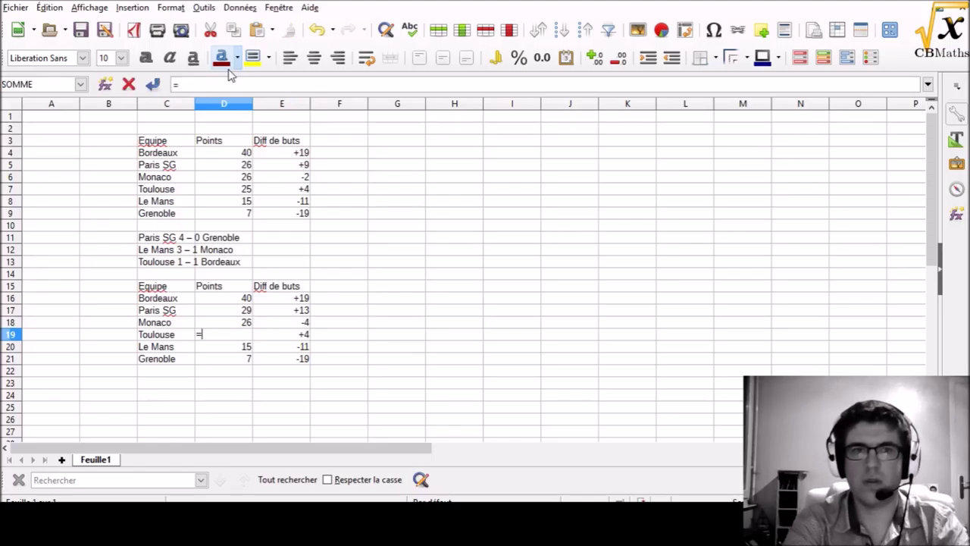
pyautogui.press('Up')
pyautogui.press('Up')
pyautogui.press('Up')
pyautogui.press('Up')
pyautogui.press('Up')
pyautogui.press('Up')
pyautogui.press('Up')
pyautogui.press('Up')
pyautogui.press('Up')
pyautogui.press('Up')
pyautogui.press('Up')
pyautogui.press('Up')
pyautogui.press('Up')
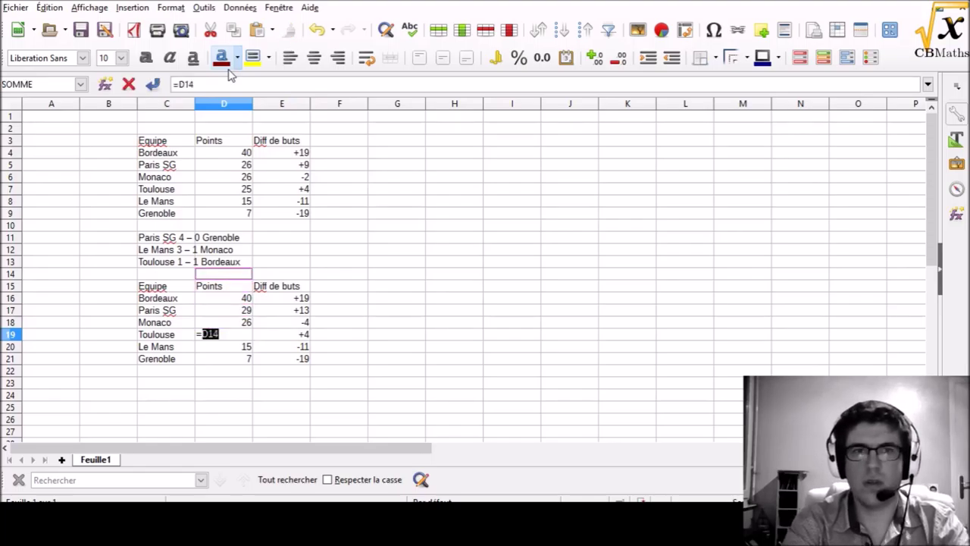
pyautogui.press('Down')
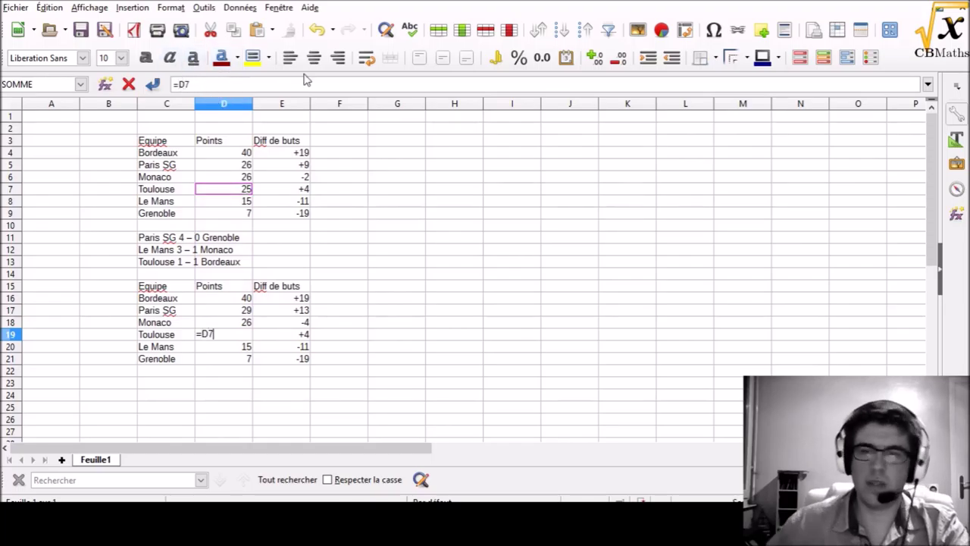
pyautogui.hotkey('shift', 'F4')
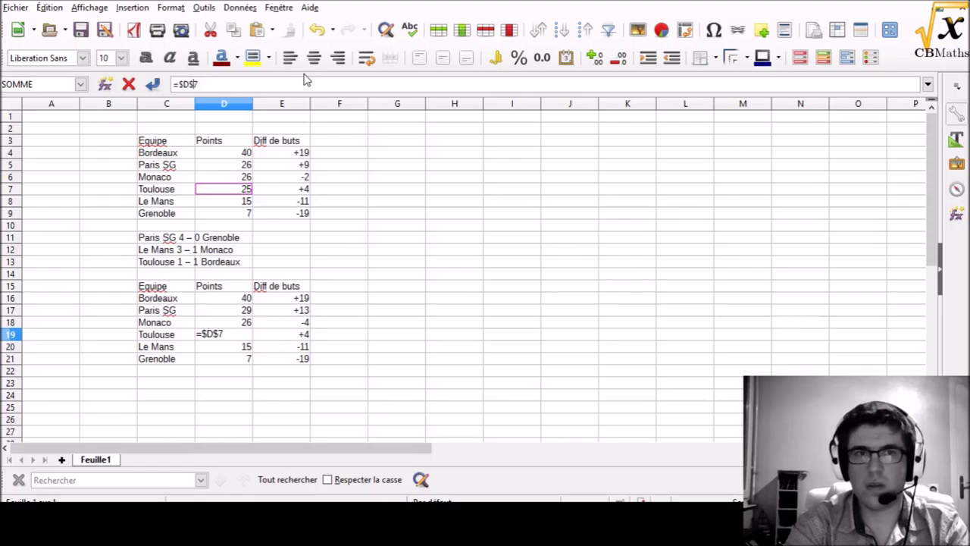
pyautogui.write('+')
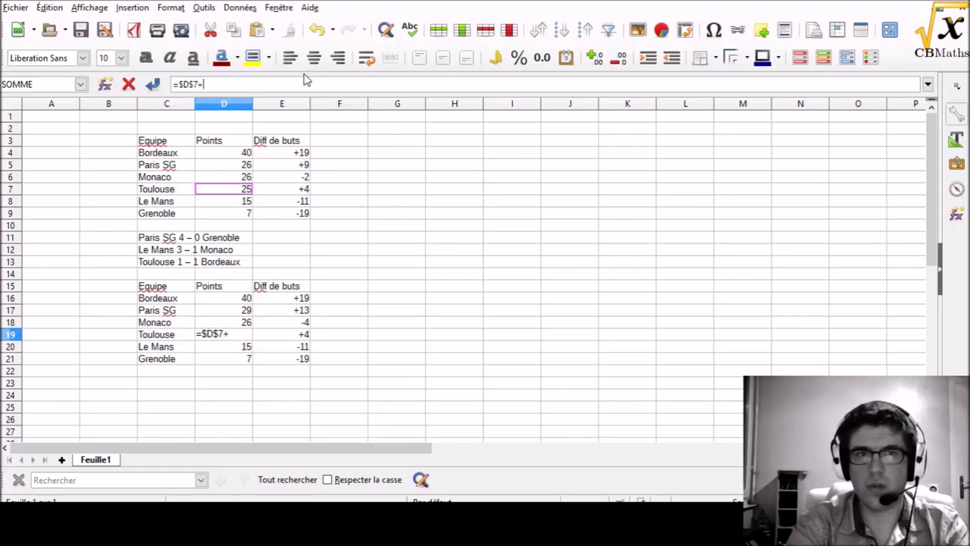
pyautogui.write('1')
pyautogui.press('Return')
# Step: Extend the Bordeaux points formula in D16 to =$D$4+1
pyautogui.press('Up')
pyautogui.press('Up')
pyautogui.press('Up')
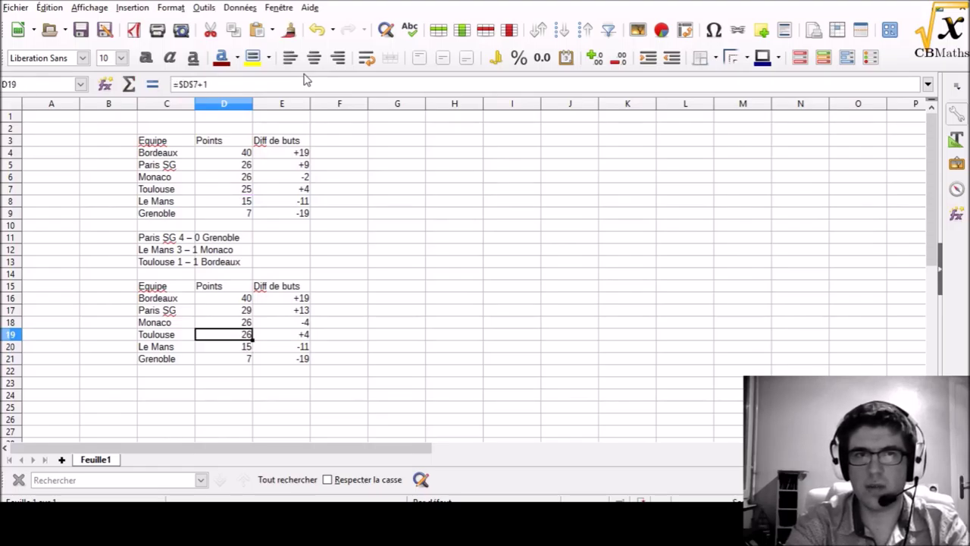
pyautogui.press('Up')
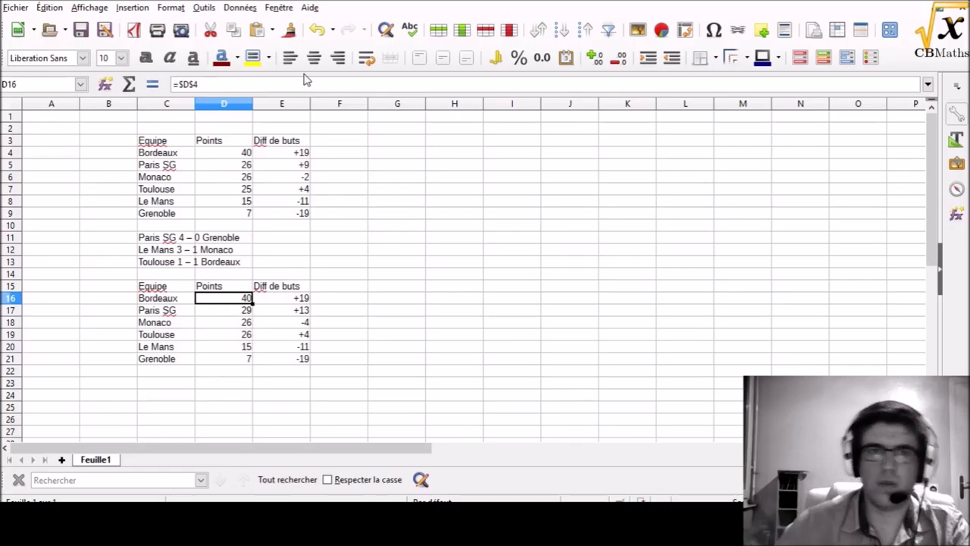
pyautogui.press('F2')
pyautogui.write('+1')
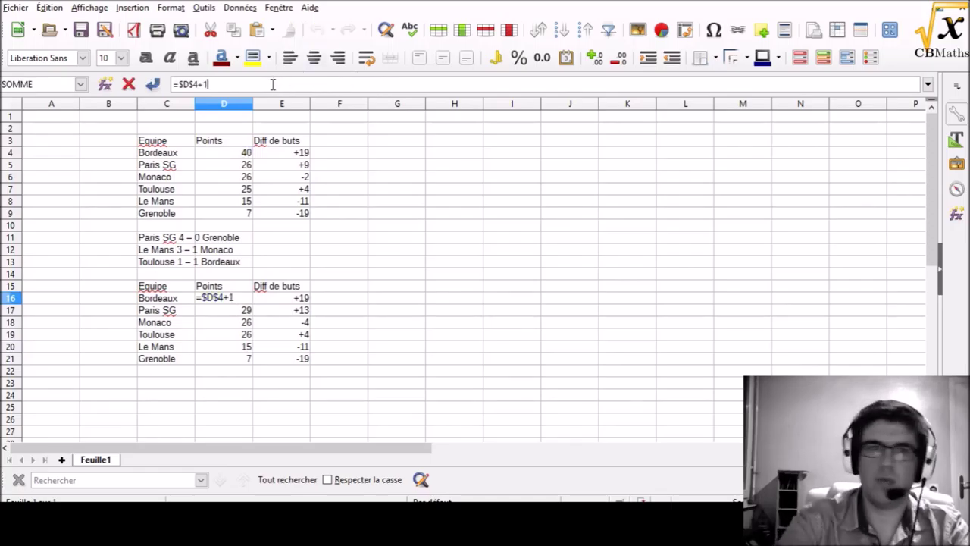
pyautogui.press('Return')
# Step: Extend the Le Mans points formula in D20 of the copied table to =$D$8+3
pyautogui.press('Down')
pyautogui.press('Down')
pyautogui.press('Right')
pyautogui.press('Left')
pyautogui.press('Right')
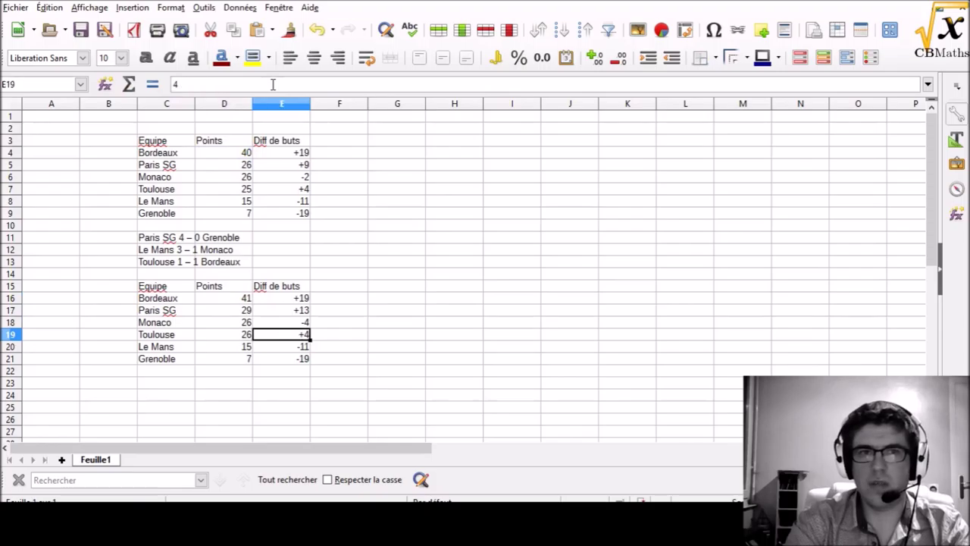
pyautogui.press('Left')
pyautogui.press('Up')
pyautogui.press('Up')
pyautogui.press('Right')
pyautogui.press('Down')
pyautogui.press('Right')
pyautogui.press('Down')
pyautogui.press('Down')
pyautogui.press('Left')
pyautogui.press('Left')
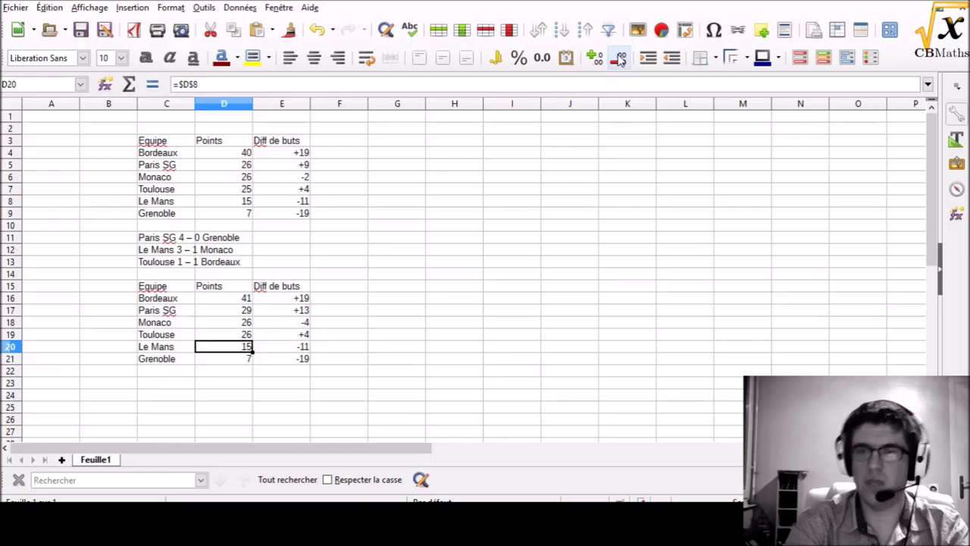
pyautogui.press('F2')
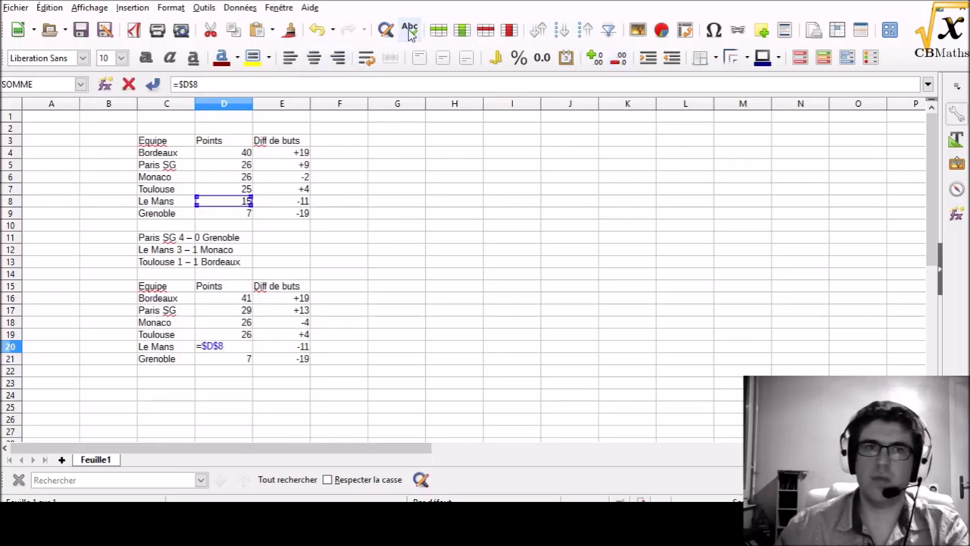
pyautogui.write('+3')
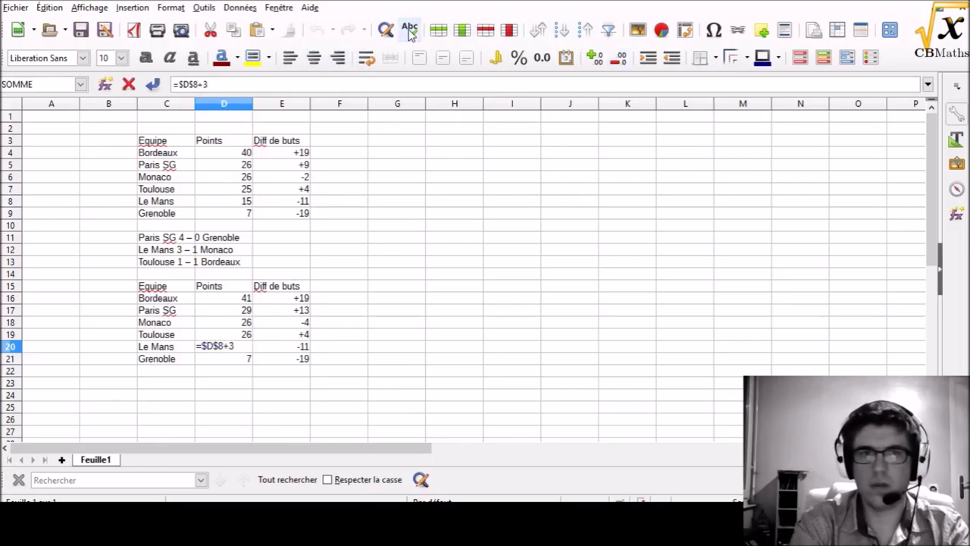
pyautogui.press('Return')
# Step: Replace the Le Mans goal difference in E20 with the formula =$E$8+2
pyautogui.press('Up')
pyautogui.press('Right')
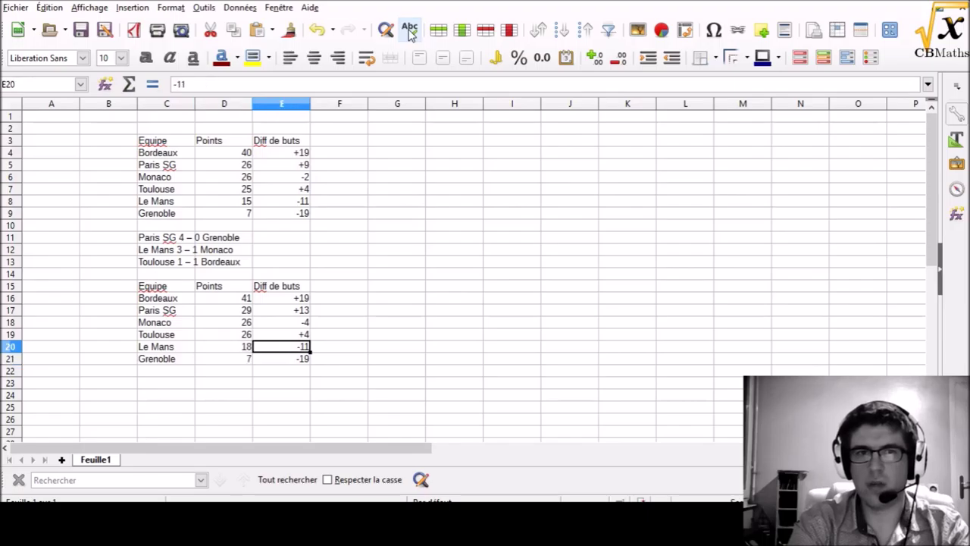
pyautogui.click(205, 86)
pyautogui.press('BackSpace')
pyautogui.press('BackSpace')
pyautogui.press('BackSpace')
pyautogui.write('=')
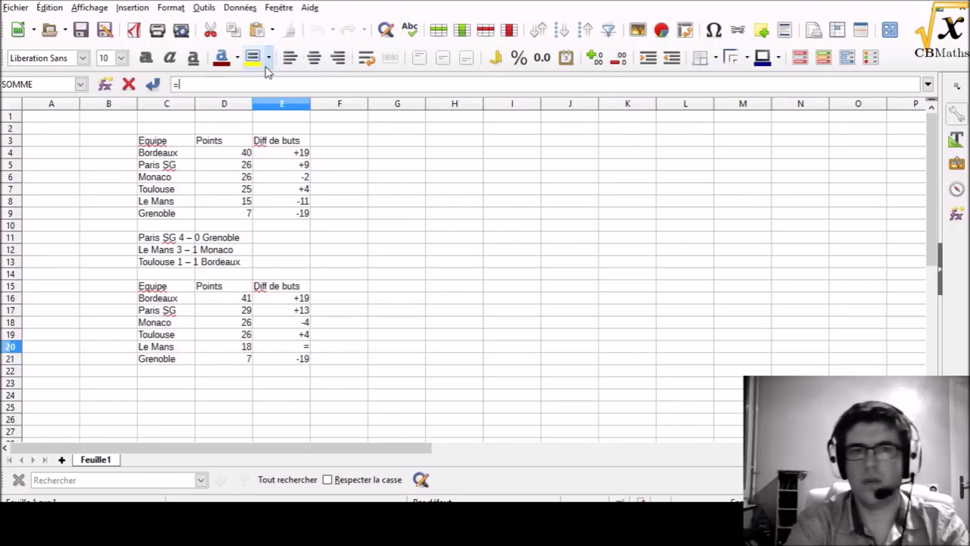
pyautogui.click(305, 203)
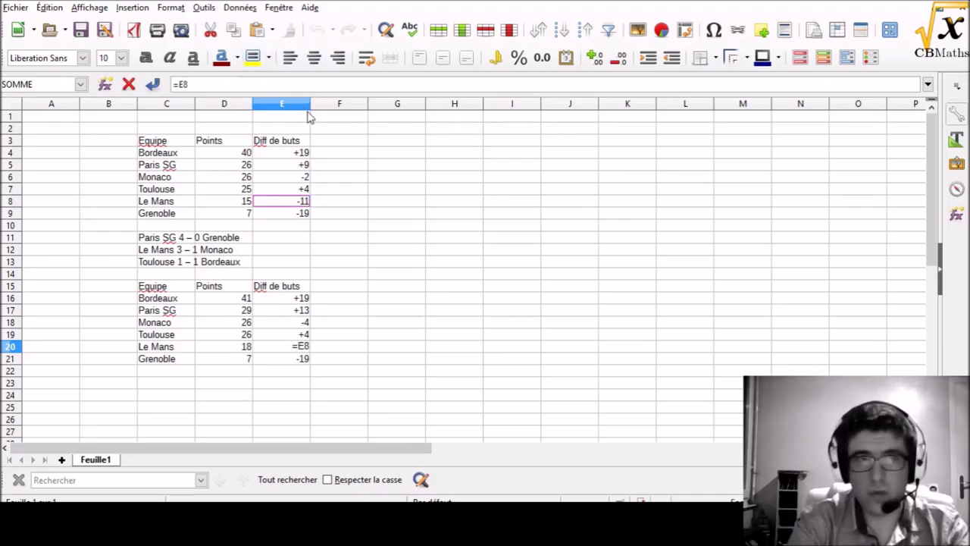
pyautogui.write('+')
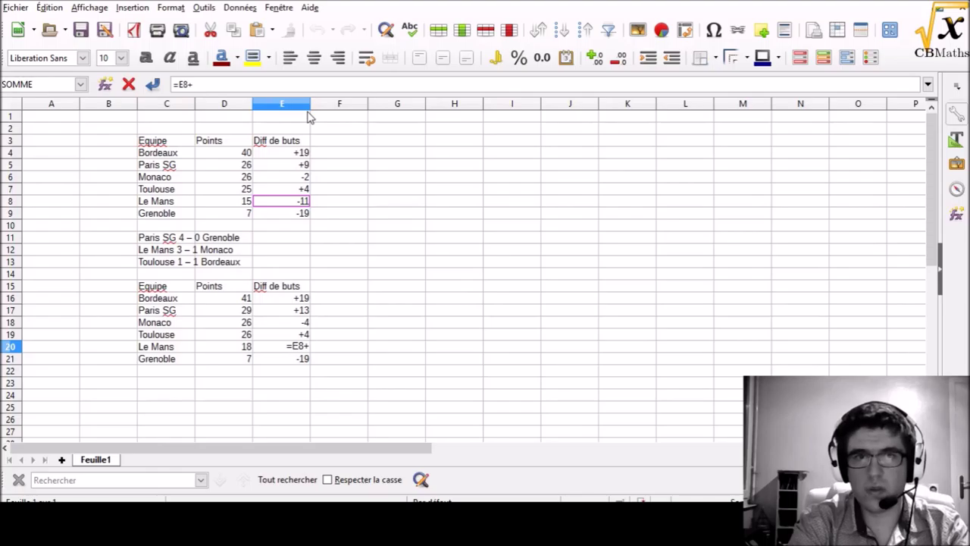
pyautogui.write('2')
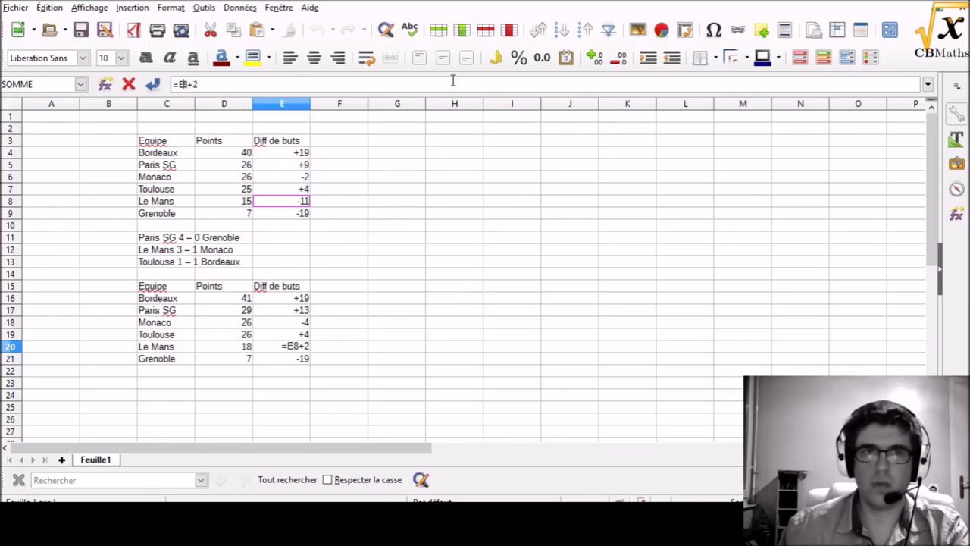
pyautogui.write('$')
pyautogui.press('Right')
pyautogui.write('$')
pyautogui.press('Return')
# Step: Replace the Grenoble points in D21 with the absolute reference formula =$D$9
pyautogui.press('Left')
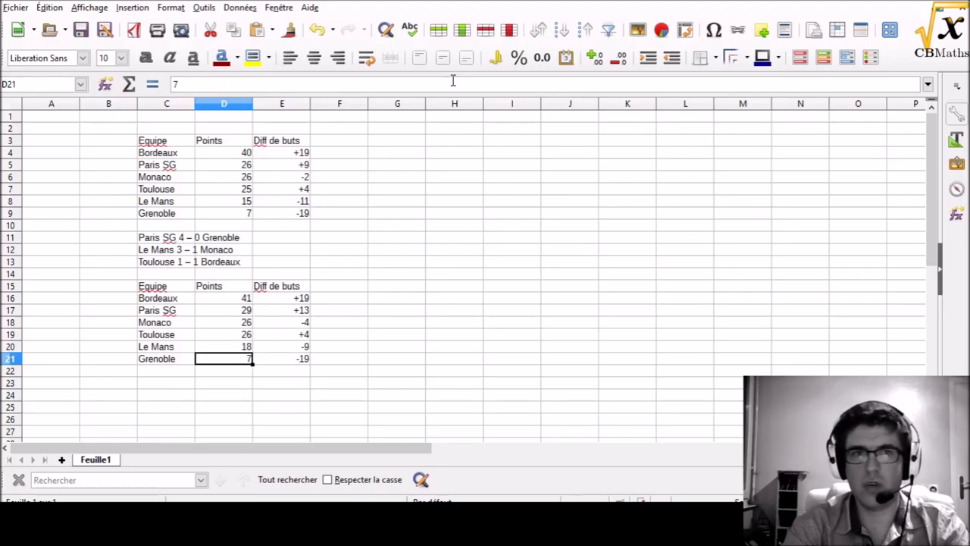
pyautogui.write('=')
pyautogui.press('Up')
pyautogui.press('Up')
pyautogui.press('Up')
pyautogui.press('Up')
pyautogui.press('Up')
pyautogui.press('Up')
pyautogui.press('Up')
pyautogui.press('Up')
pyautogui.press('Up')
pyautogui.press('Up')
pyautogui.press('Up')
pyautogui.press('Up')
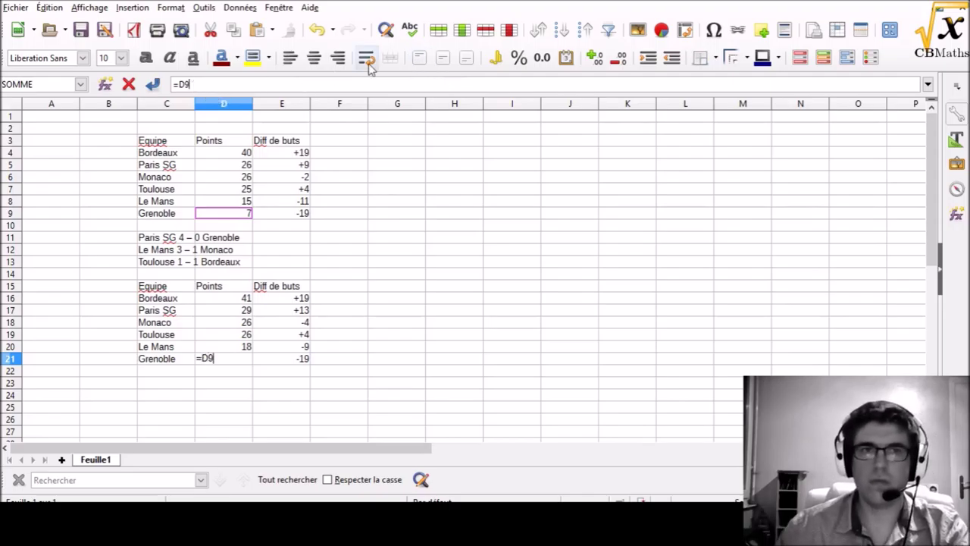
pyautogui.press('Left')
pyautogui.press('Left')
pyautogui.write('$')
pyautogui.press('Right')
pyautogui.write('$')
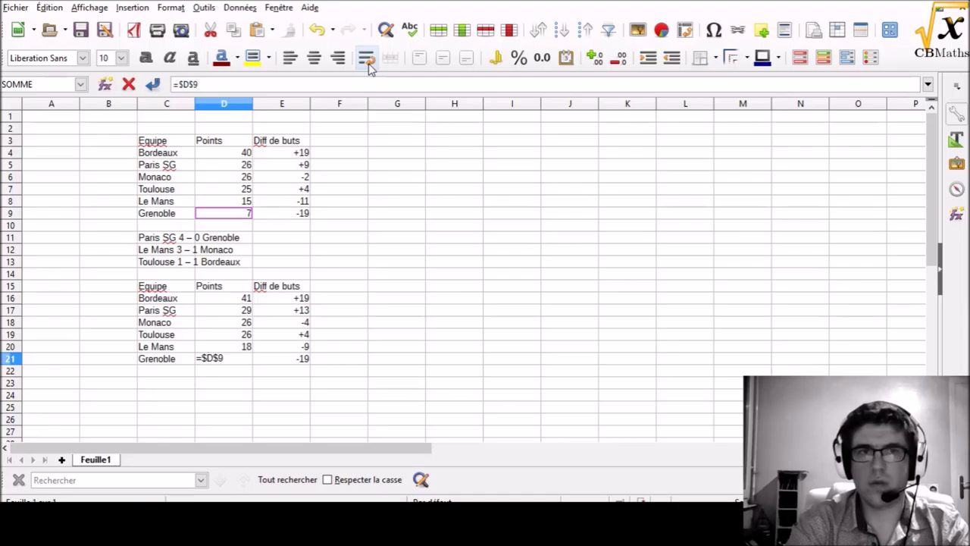
pyautogui.press('Return')
# Step: Replace the Grenoble goal difference in E21 with the formula =$E$9-4
pyautogui.press('Right')
pyautogui.press('Up')
pyautogui.press('Right')
pyautogui.press('Left')
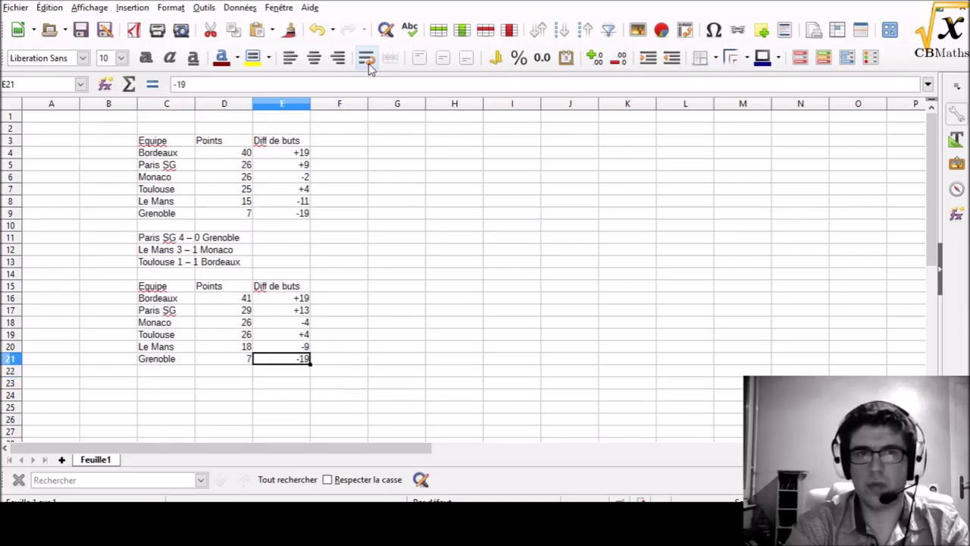
pyautogui.press('F2')
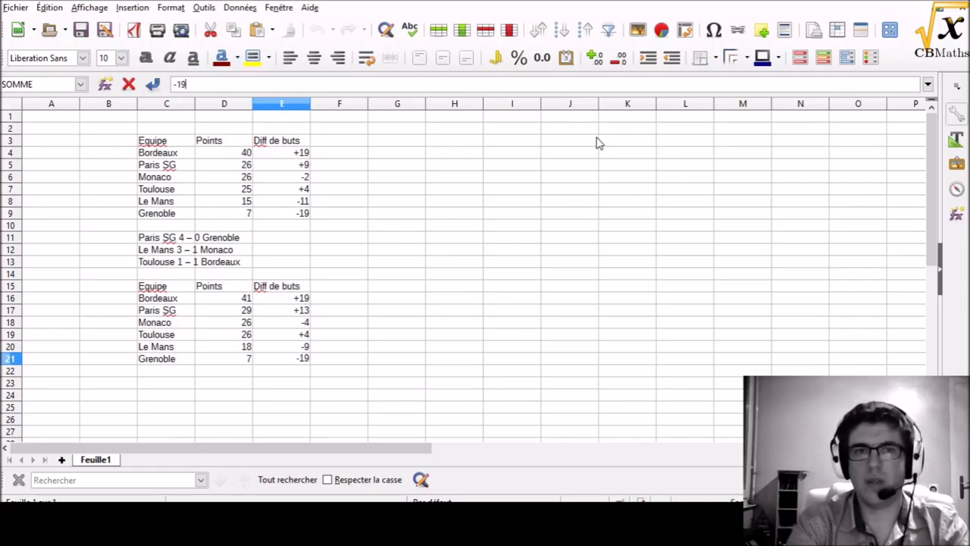
pyautogui.press('BackSpace')
pyautogui.press('BackSpace')
pyautogui.press('BackSpace')
pyautogui.write('=')
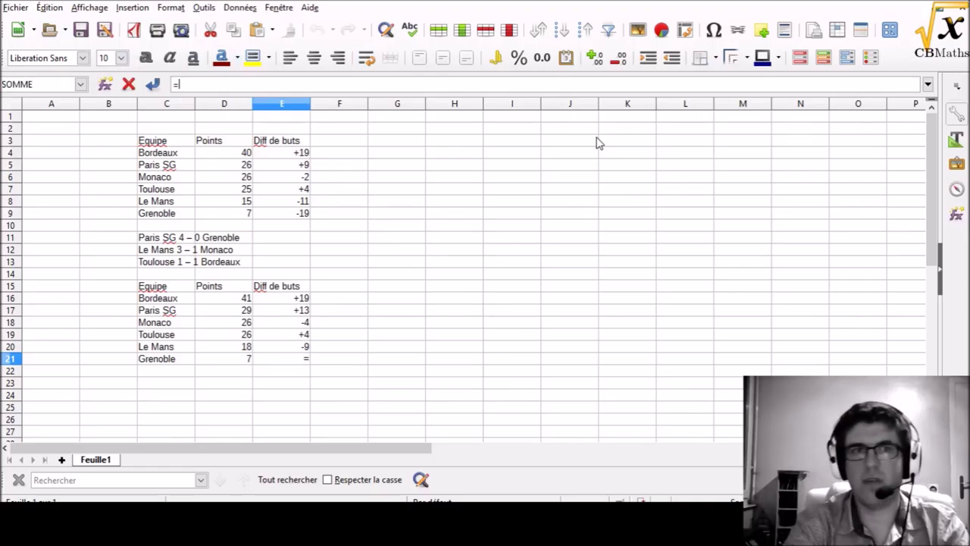
pyautogui.write('$E$9-4')
pyautogui.press('Return')
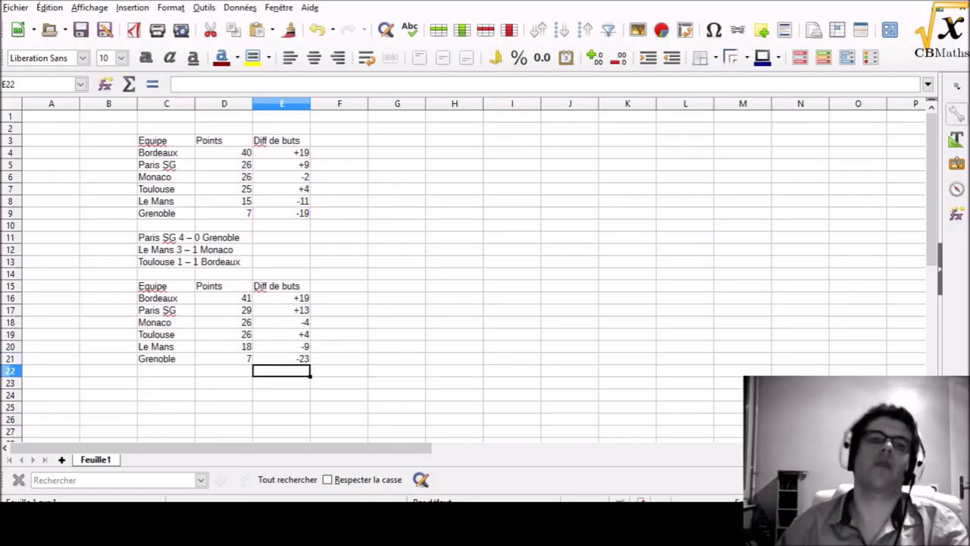
# Step: Add borders around all cells of the updated ranking table in C15:E21
pyautogui.moveTo(212, 292); pyautogui.dragTo(299, 356)
pyautogui.moveTo(152, 288); pyautogui.dragTo(296, 362)
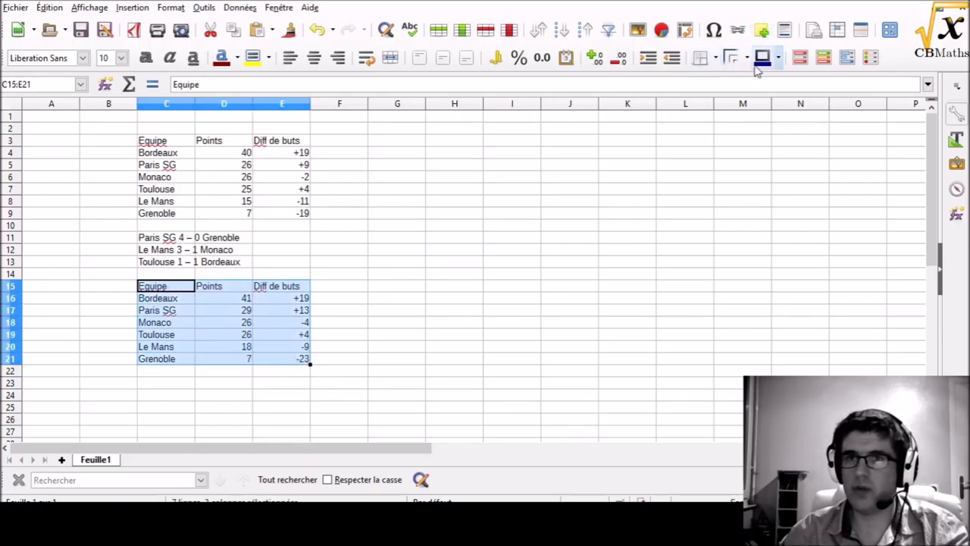
pyautogui.click(713, 65)
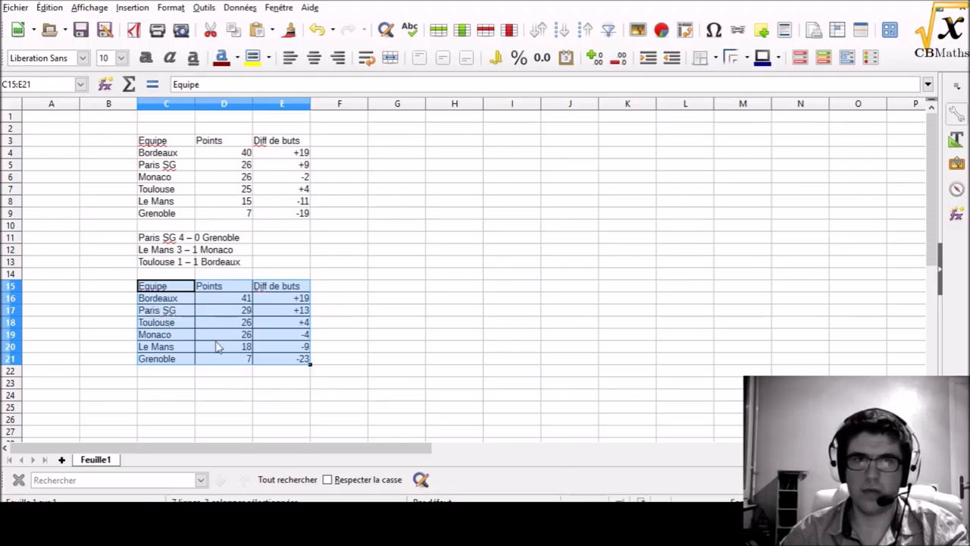
# Step: Copy the bordered table C15:E21 and paste it onto the question 2 page in the whiteboard application
pyautogui.click(149, 289)
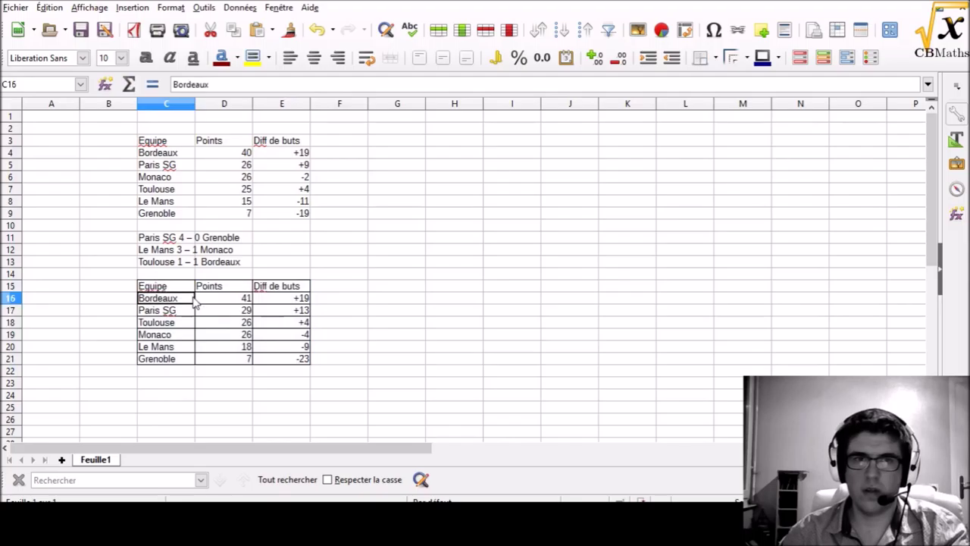
pyautogui.moveTo(160, 291); pyautogui.dragTo(305, 362)
pyautogui.hotkey('ctrl', 'c')
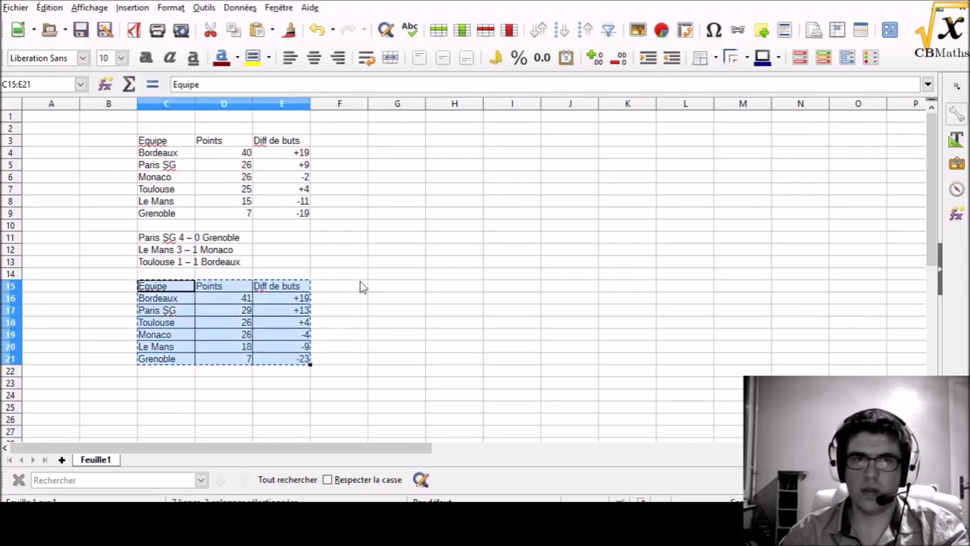
pyautogui.click(362, 317)
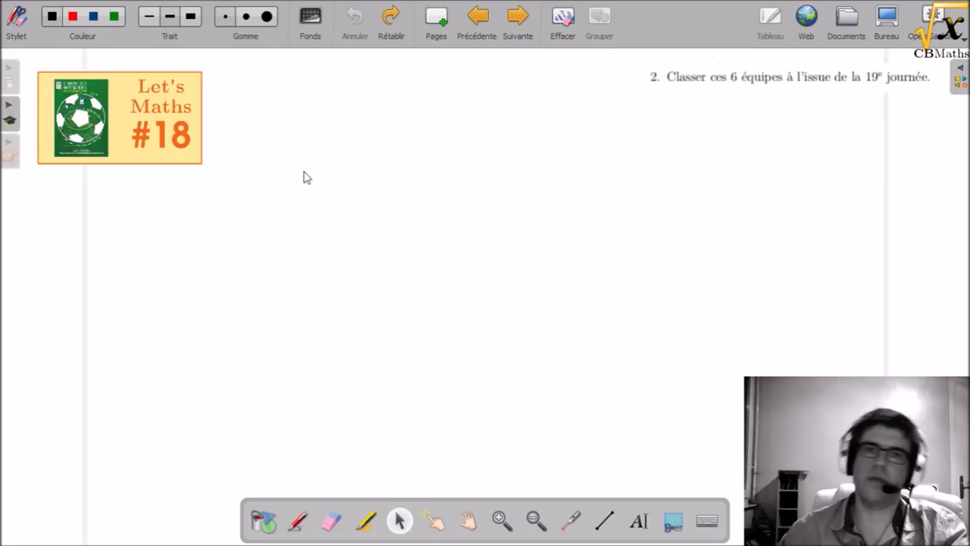
pyautogui.hotkey('ctrl', 'v')
# Step: Enlarge the pasted ranking table and reposition it in the middle of the whiteboard page
pyautogui.click(422, 323)
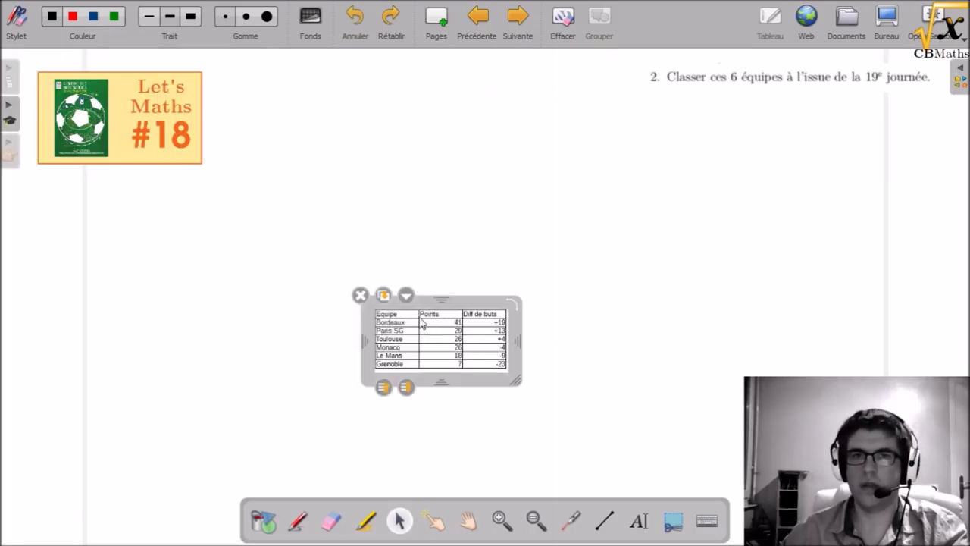
pyautogui.moveTo(516, 381); pyautogui.dragTo(719, 476)
pyautogui.moveTo(509, 315); pyautogui.dragTo(415, 205)
pyautogui.click(390, 208)
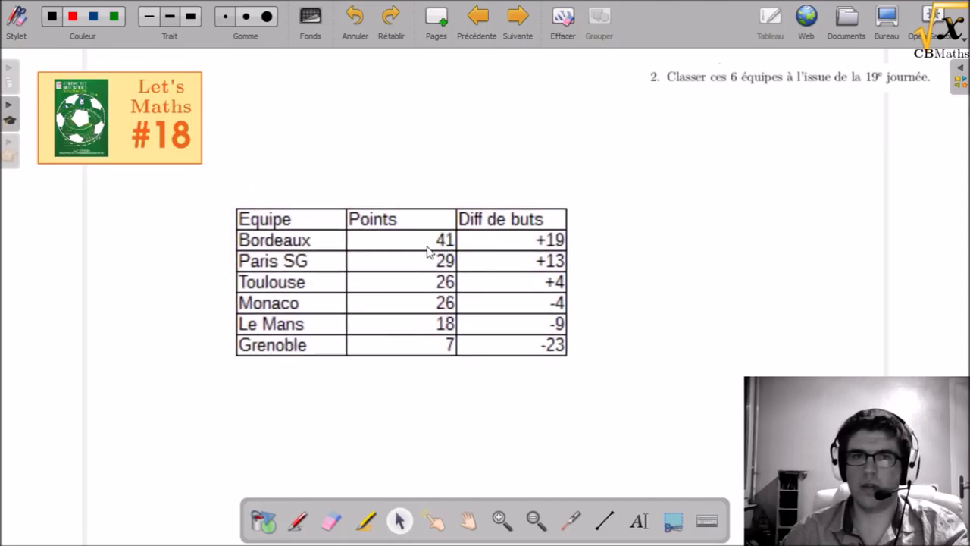